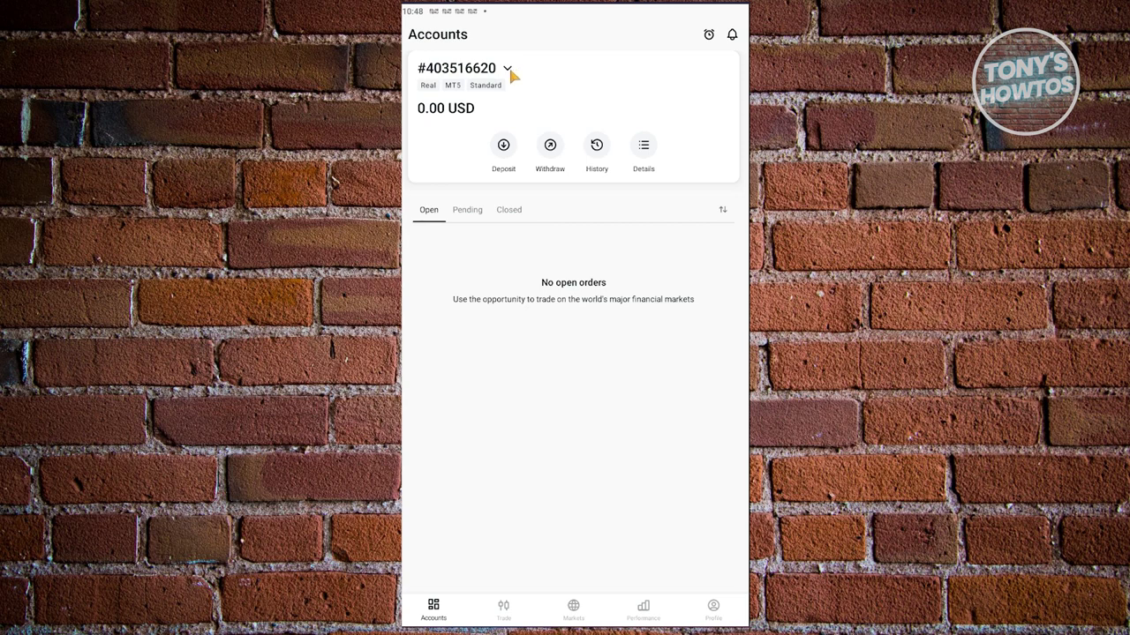
{"action": "left_click", "coordinate": [509, 70]}
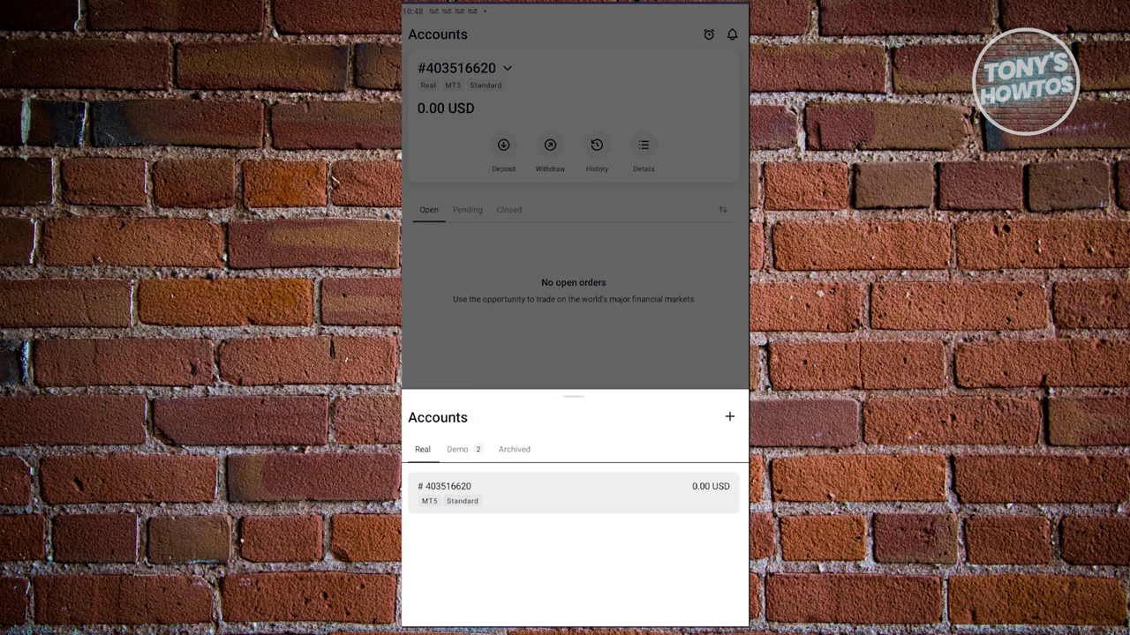
{"action": "left_click", "coordinate": [458, 451]}
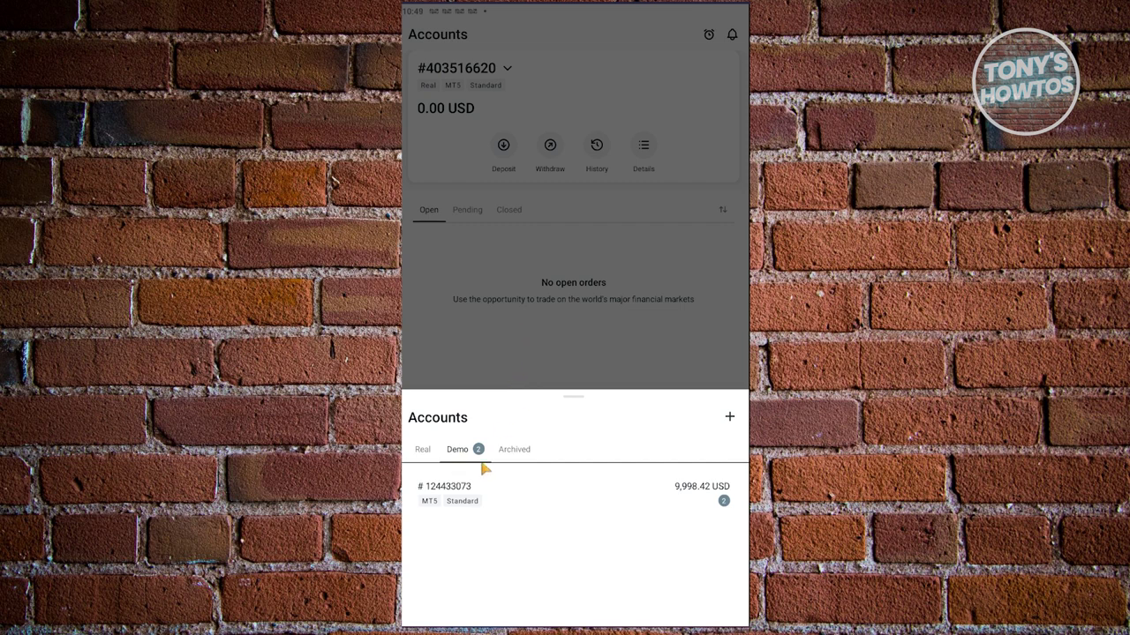
{"action": "left_click", "coordinate": [427, 451]}
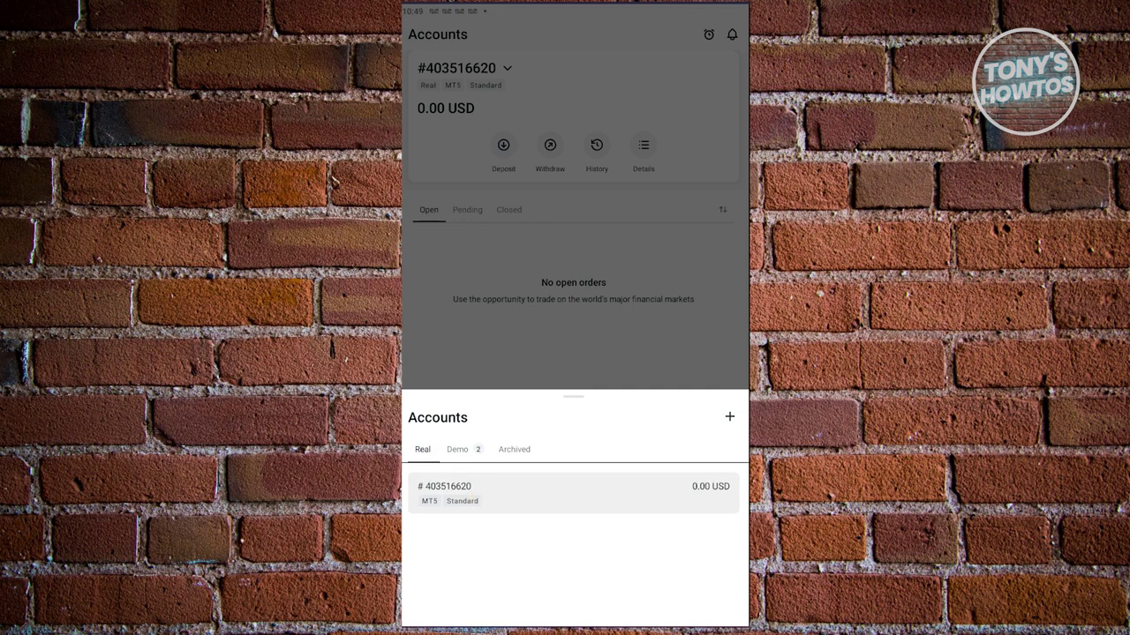
{"action": "left_click", "coordinate": [509, 342]}
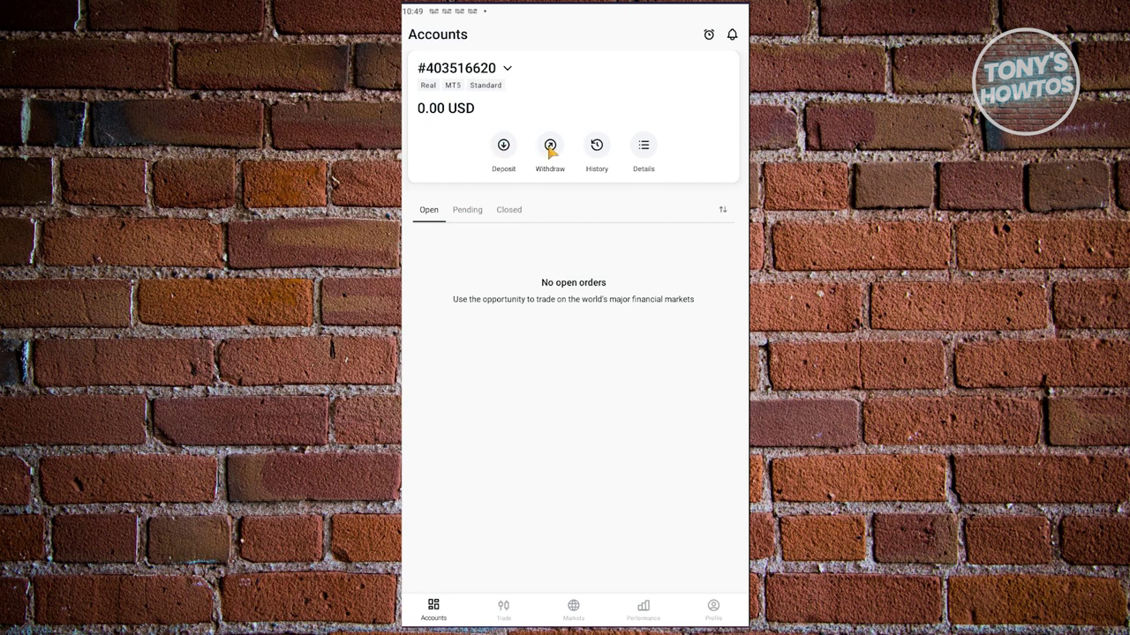
{"action": "left_click", "coordinate": [504, 150]}
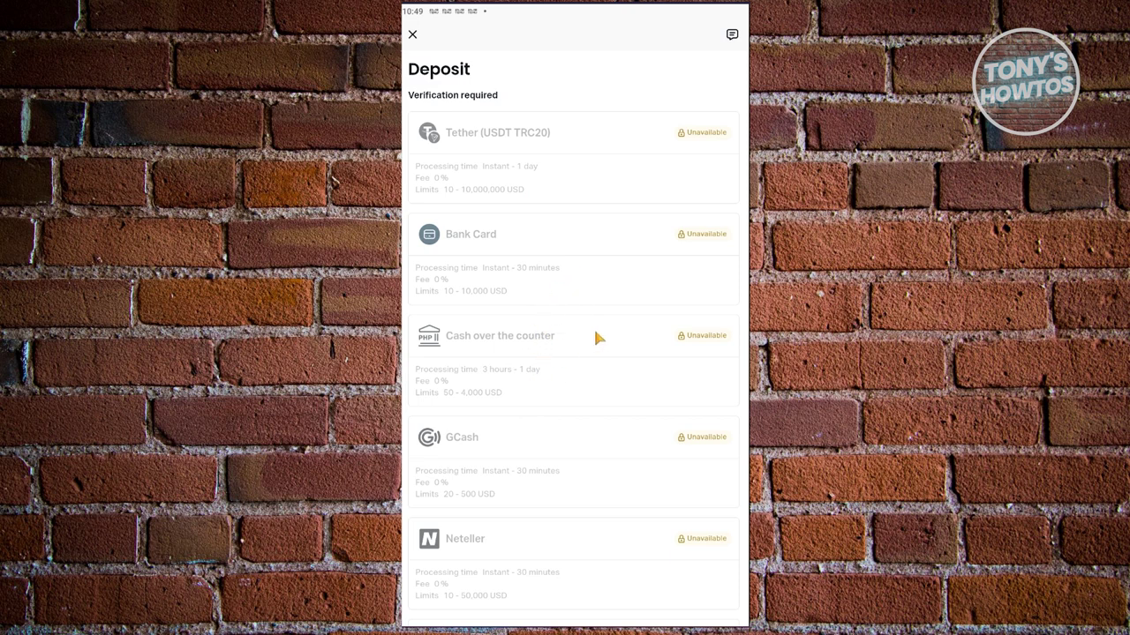
{"action": "scroll", "coordinate": [593, 321], "scroll_direction": "down", "scroll_amount": 7}
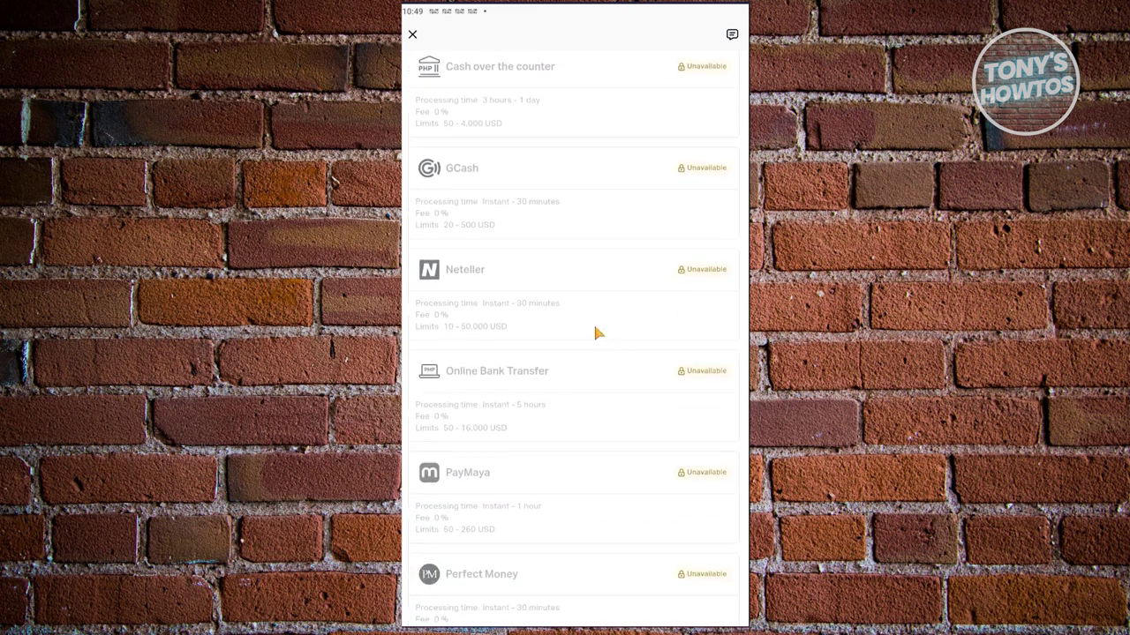
{"action": "scroll", "coordinate": [589, 305], "scroll_direction": "up", "scroll_amount": 3}
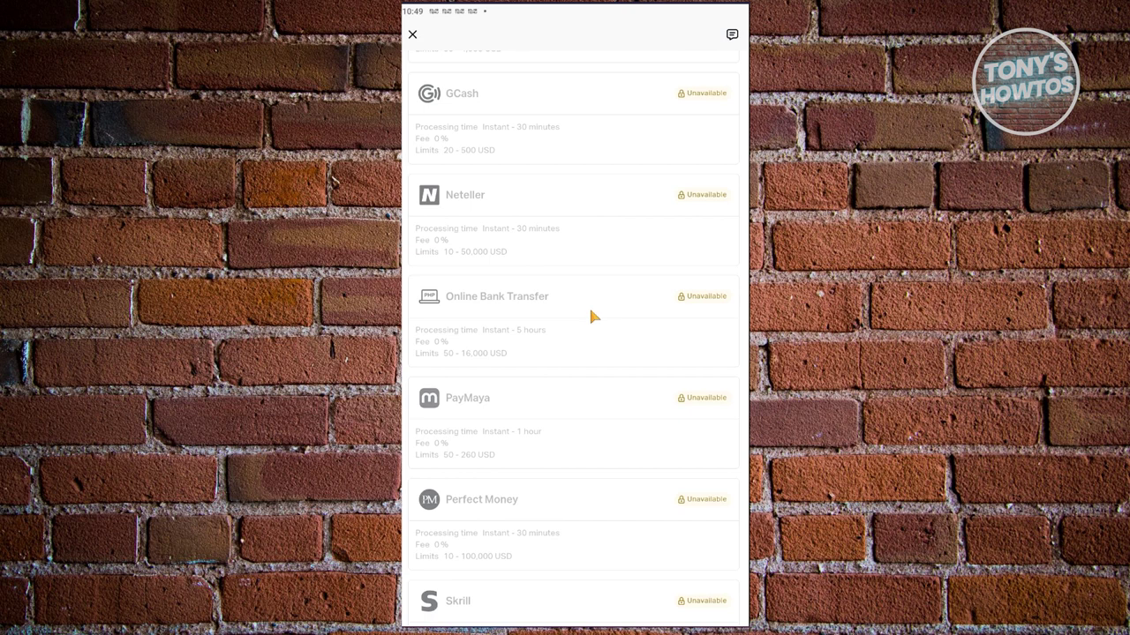
{"action": "scroll", "coordinate": [590, 305], "scroll_direction": "up", "scroll_amount": 3}
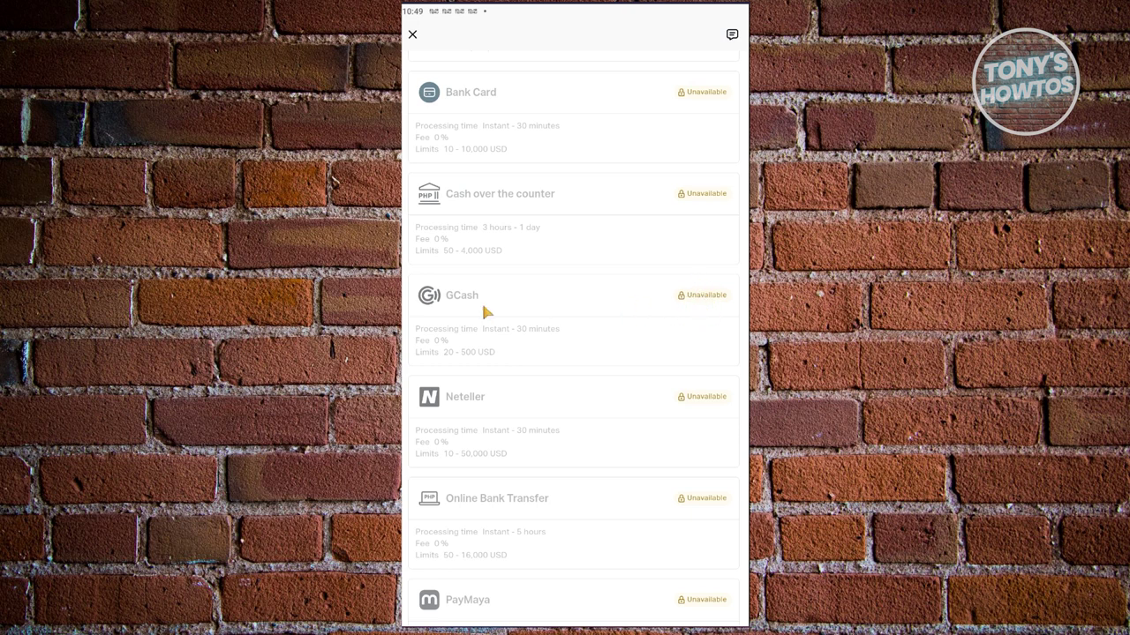
{"action": "scroll", "coordinate": [532, 331], "scroll_direction": "up", "scroll_amount": 3}
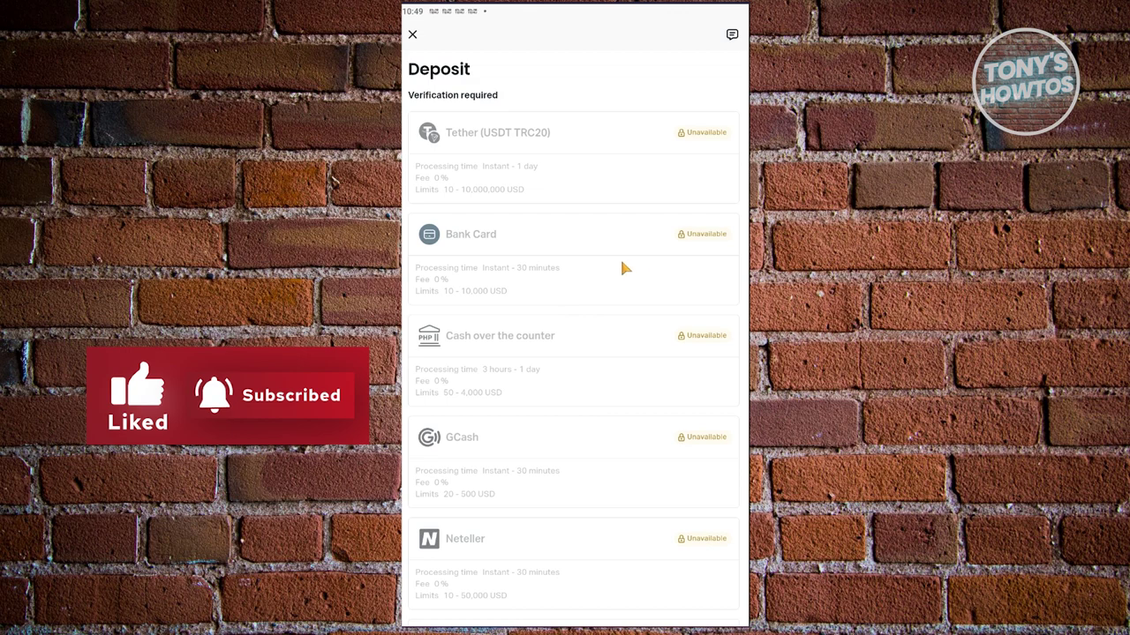
{"action": "left_click", "coordinate": [412, 35]}
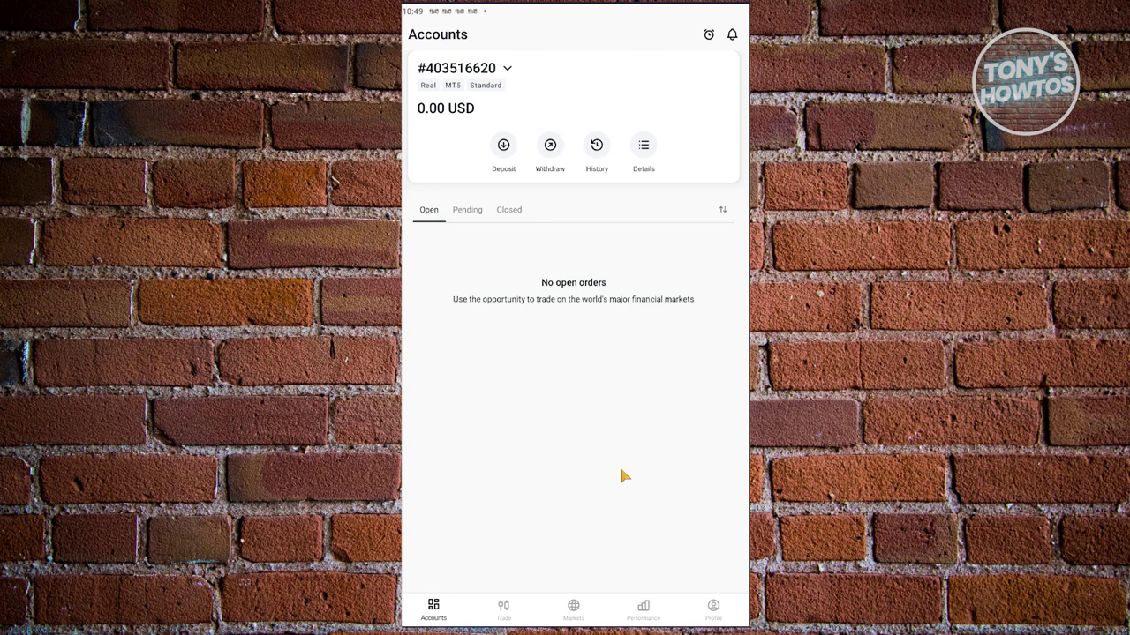
{"action": "left_click", "coordinate": [550, 146]}
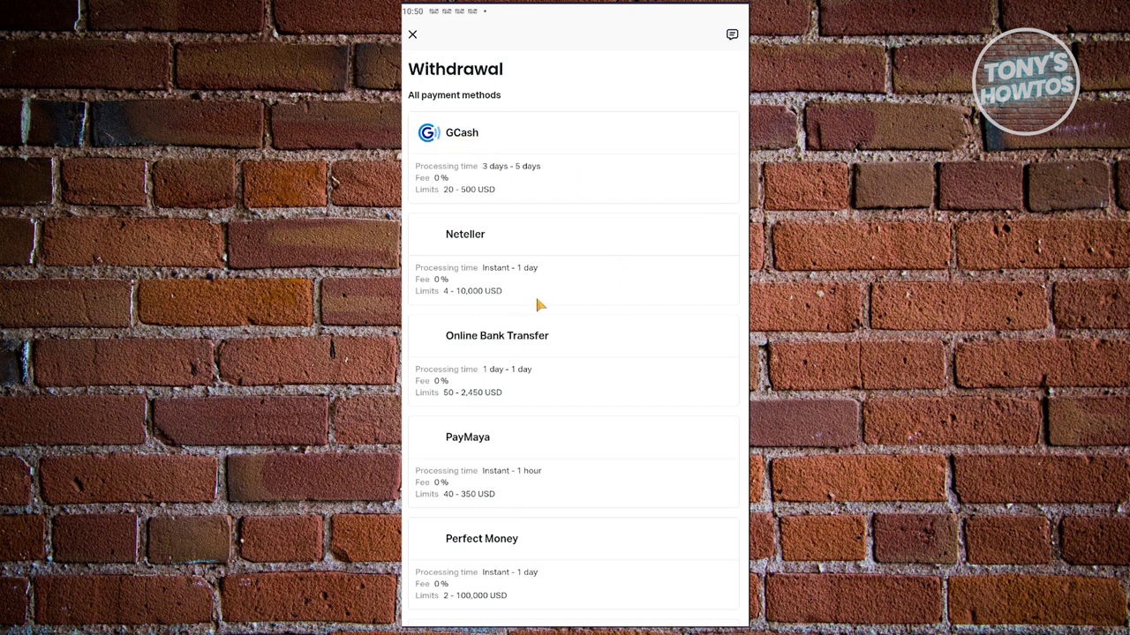
{"action": "scroll", "coordinate": [540, 305], "scroll_direction": "down", "scroll_amount": 5}
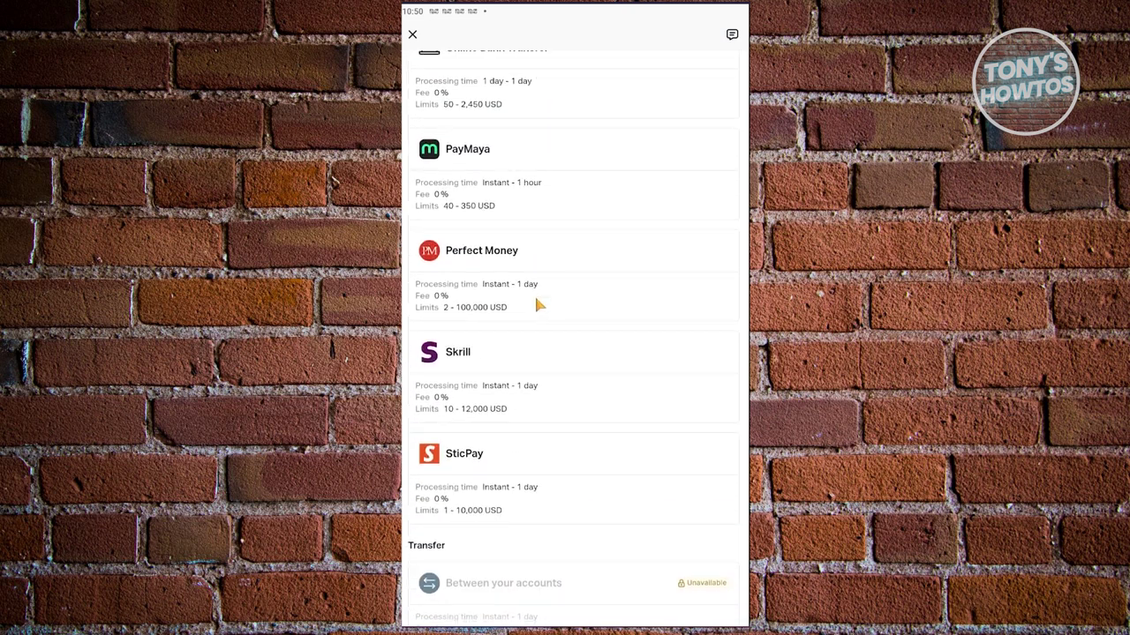
{"action": "scroll", "coordinate": [537, 305], "scroll_direction": "up", "scroll_amount": 5}
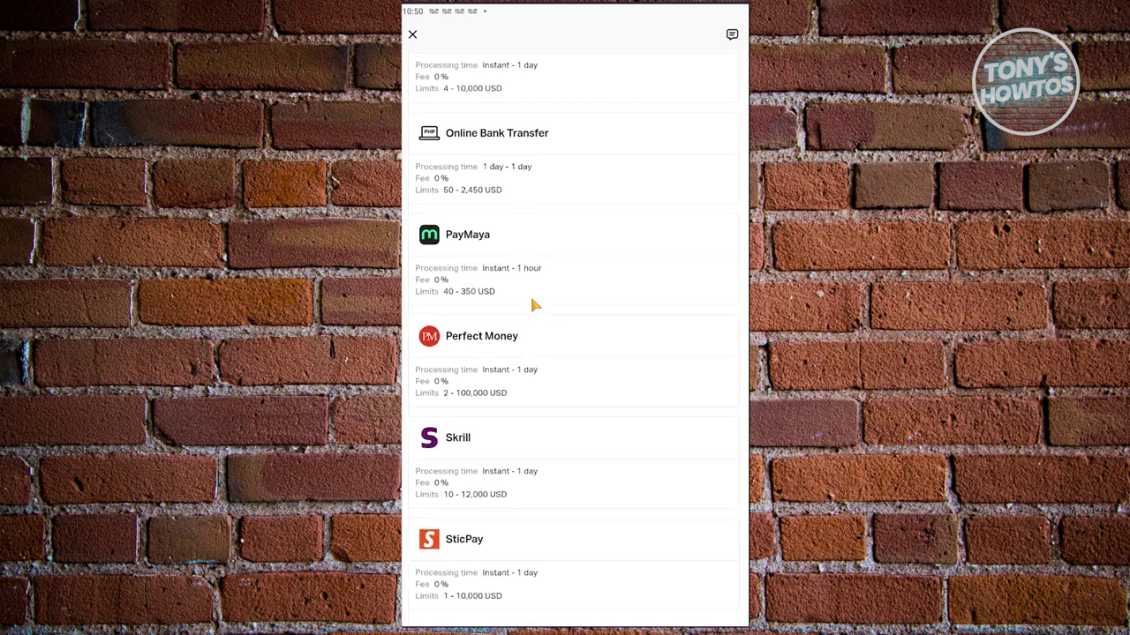
{"action": "left_click", "coordinate": [413, 35]}
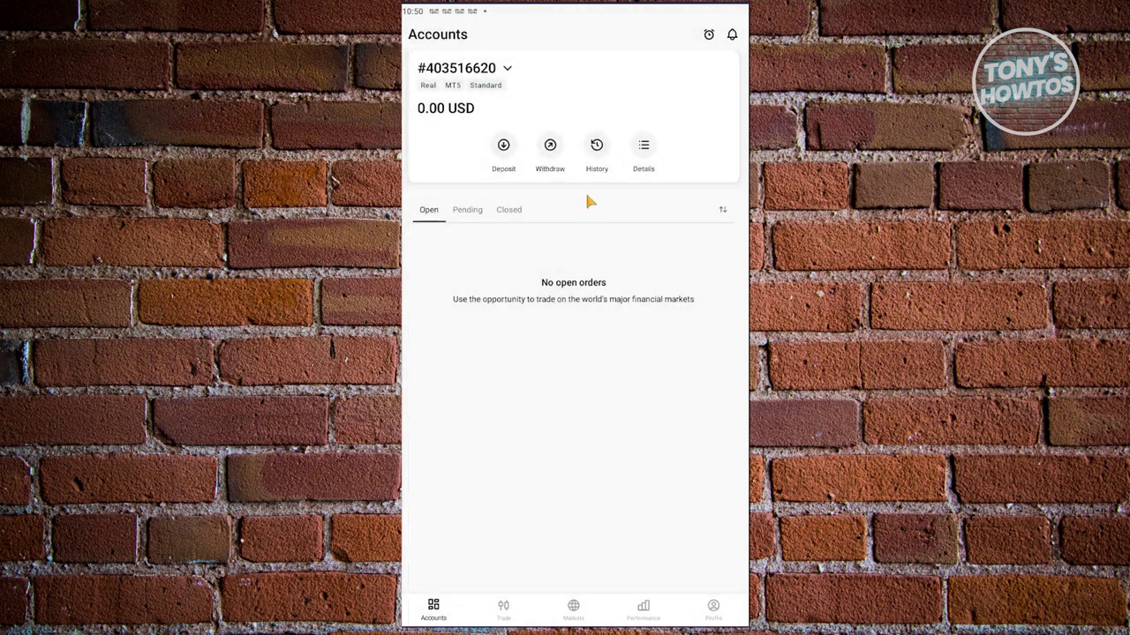
{"action": "left_click", "coordinate": [599, 152]}
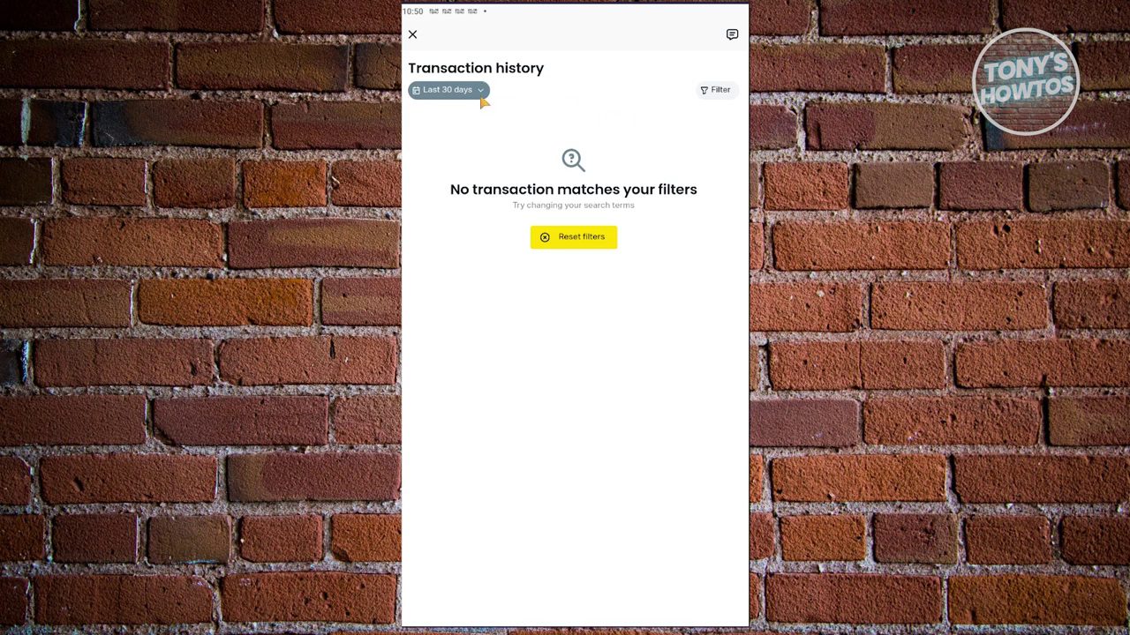
{"action": "left_click", "coordinate": [481, 92]}
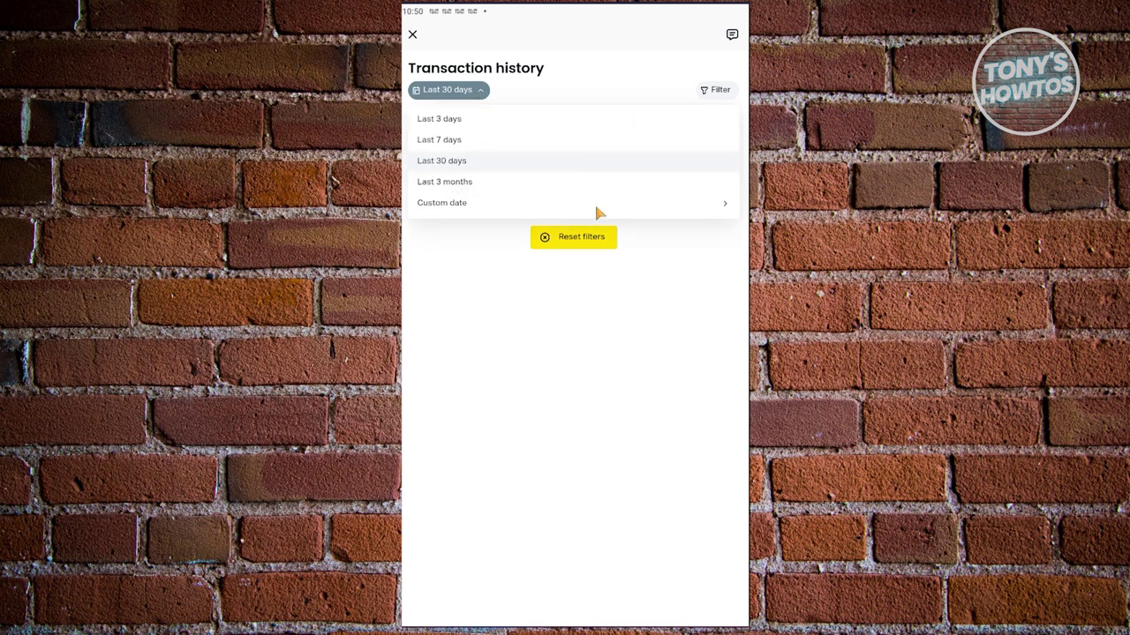
{"action": "left_click", "coordinate": [413, 35]}
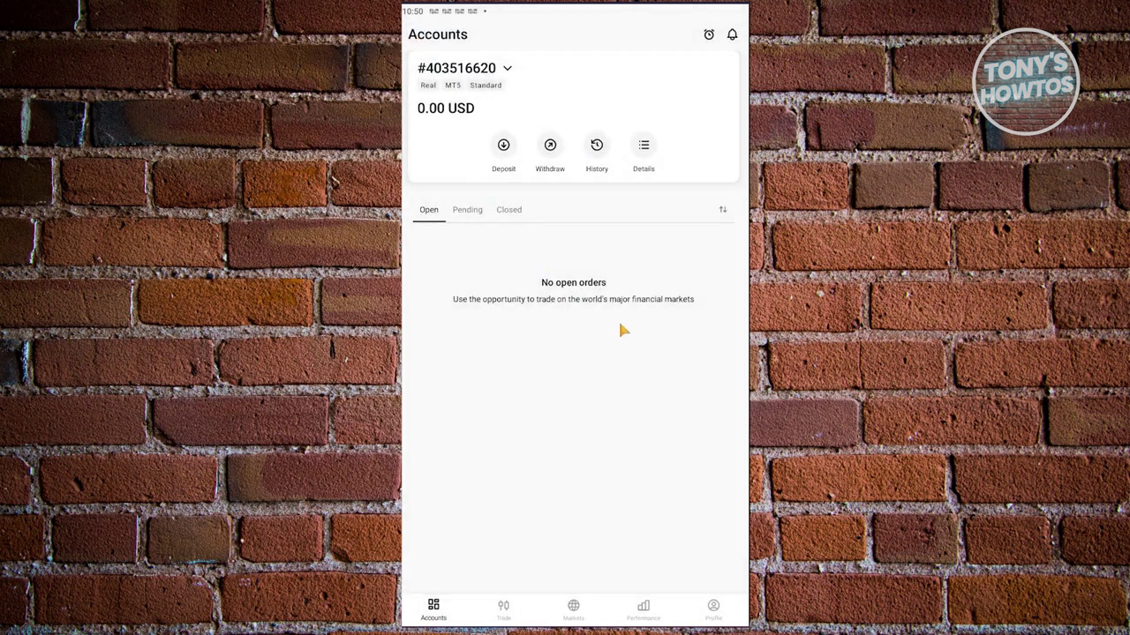
{"action": "left_click", "coordinate": [643, 145]}
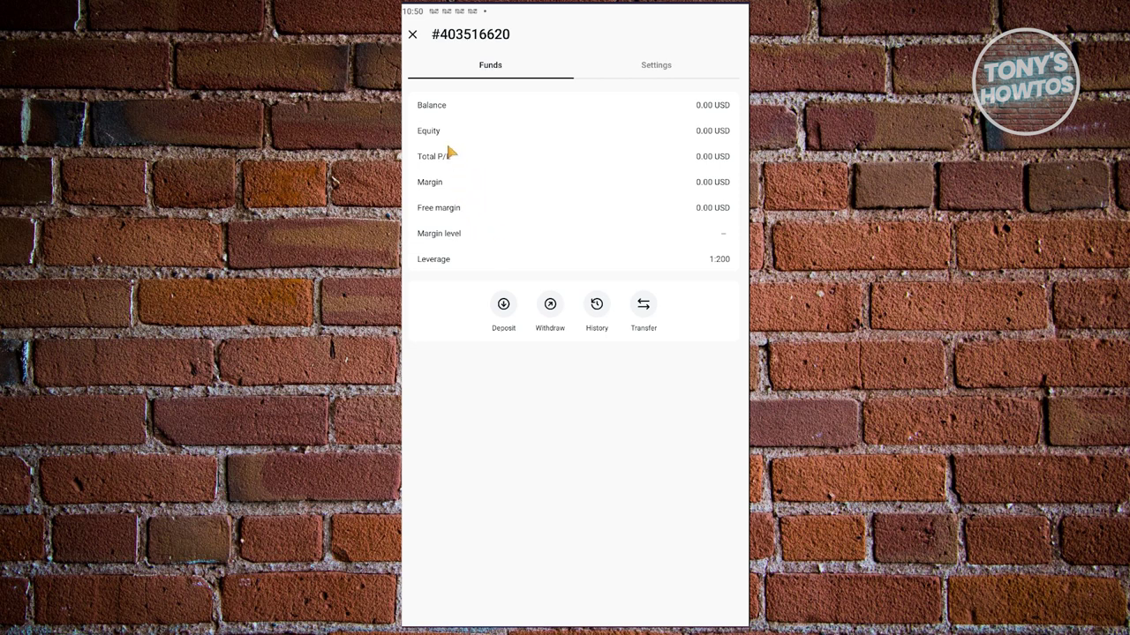
- Close the funds details, browse the Open, Pending and Closed order tabs, then go to Trade
{"action": "left_click", "coordinate": [412, 35]}
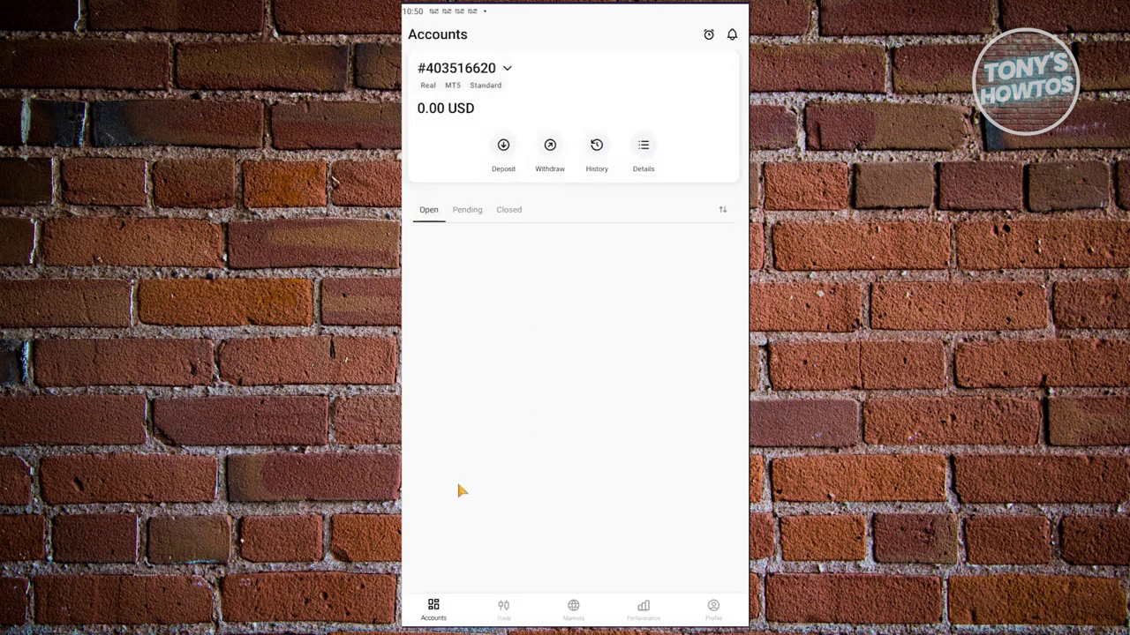
{"action": "left_click", "coordinate": [477, 211]}
{"action": "left_click", "coordinate": [509, 212]}
{"action": "left_click", "coordinate": [429, 212]}
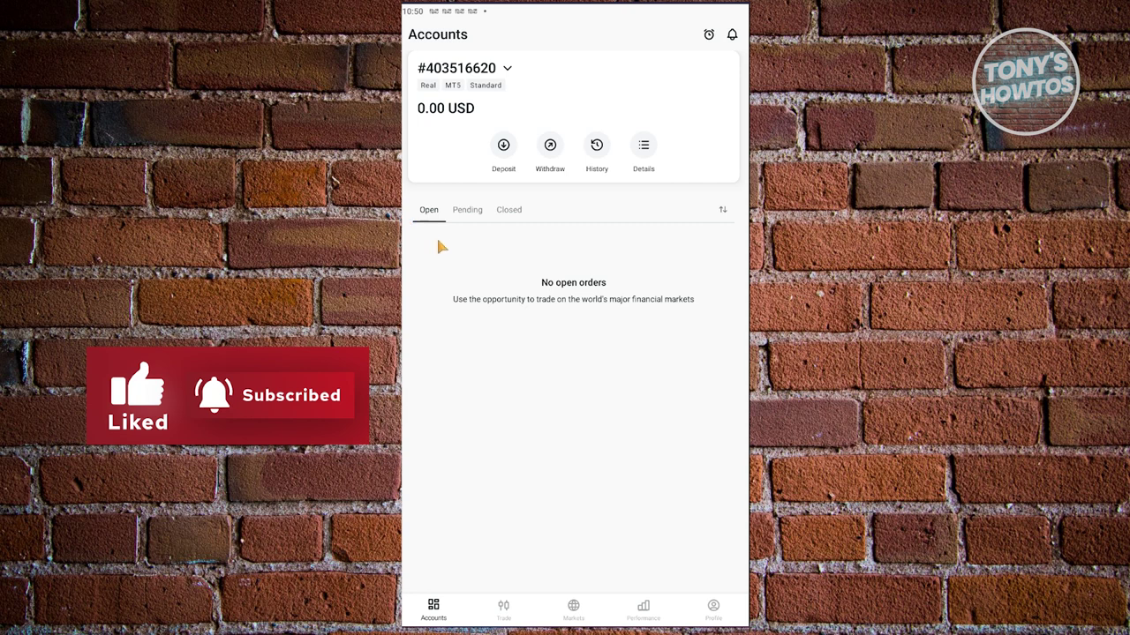
{"action": "left_click", "coordinate": [461, 214]}
{"action": "left_click", "coordinate": [518, 216]}
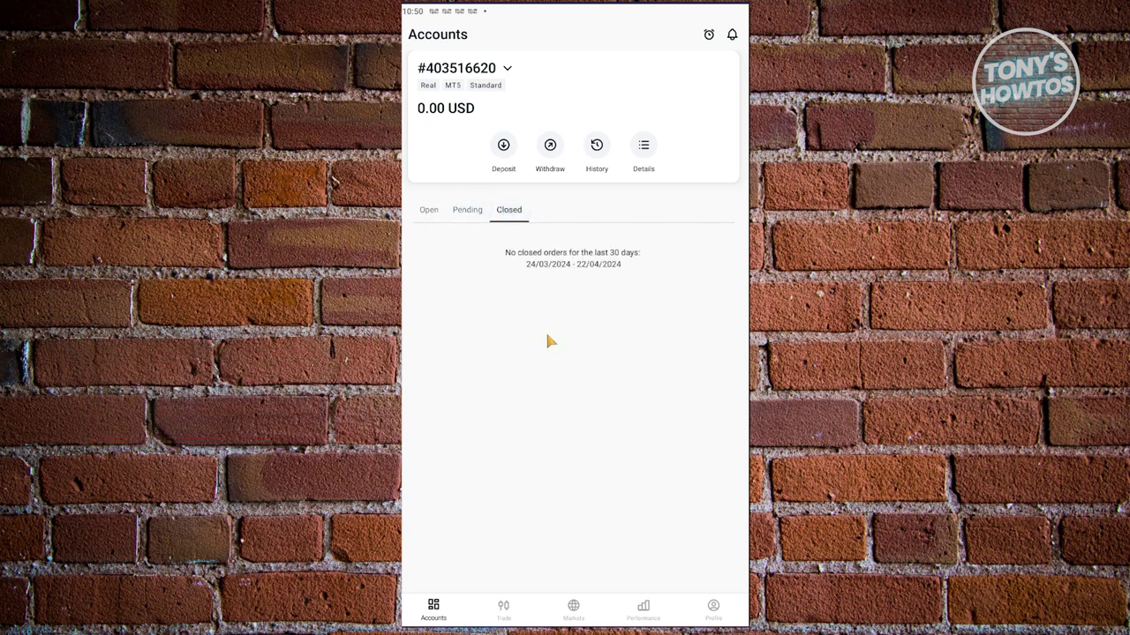
{"action": "left_click", "coordinate": [427, 211]}
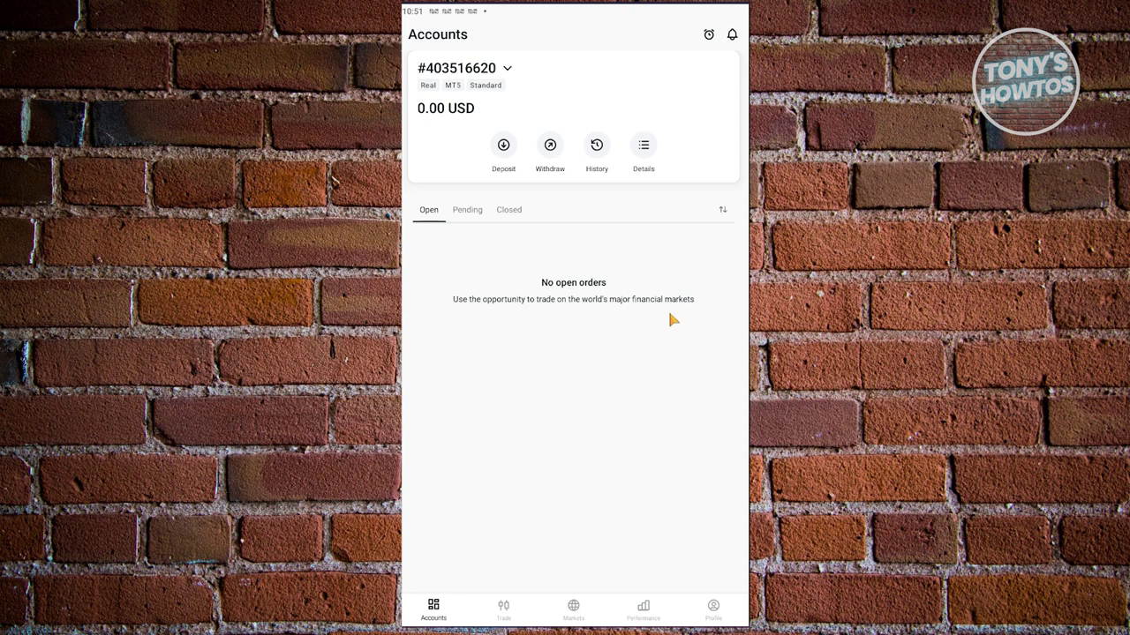
{"action": "left_click", "coordinate": [503, 611]}
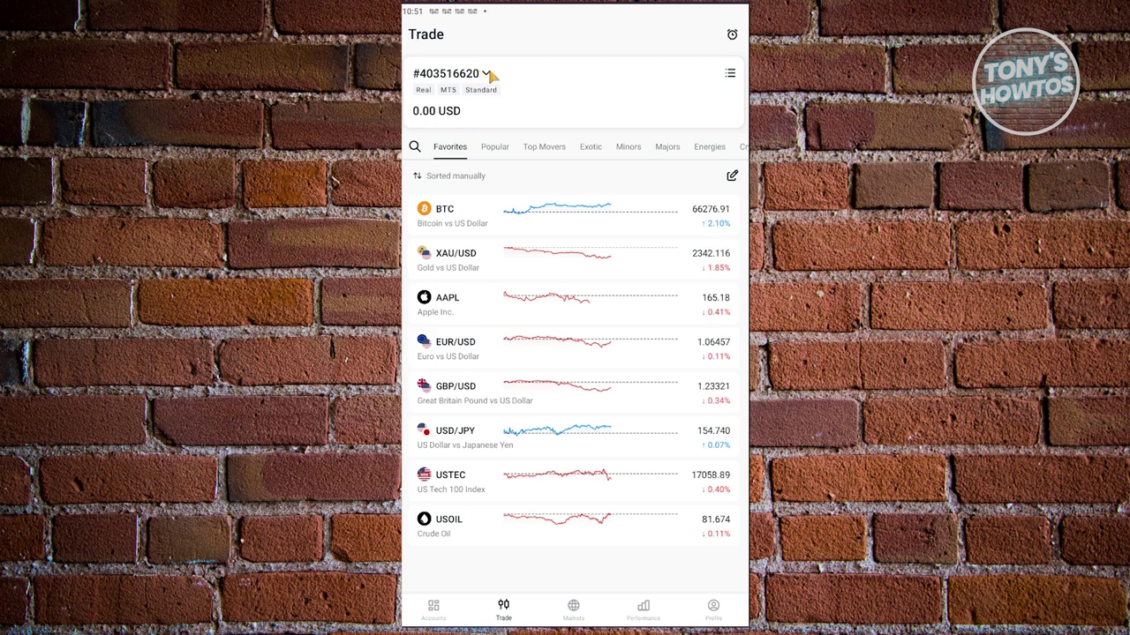
- Switch to the demo account holding about 9,998 USD
{"action": "left_click", "coordinate": [486, 73]}
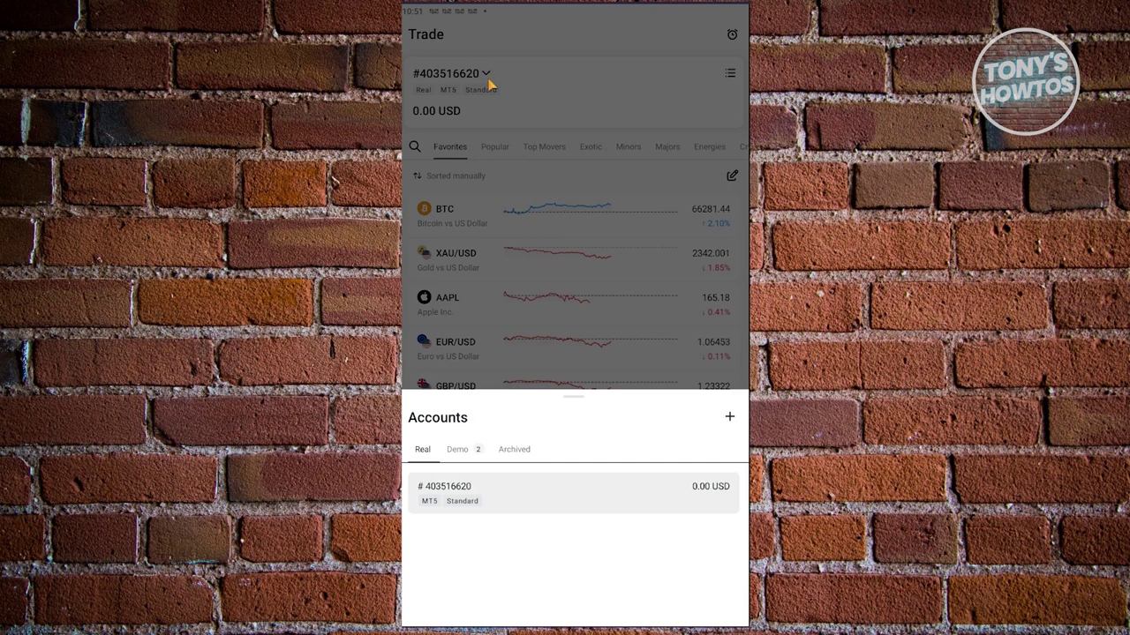
{"action": "left_click", "coordinate": [458, 450]}
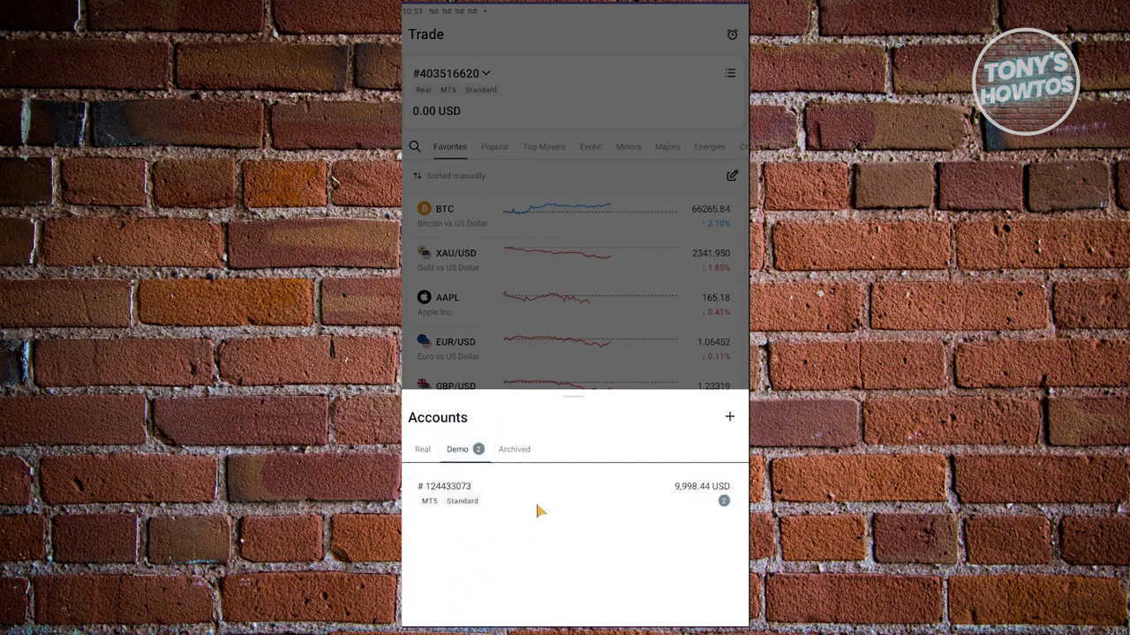
{"action": "left_click", "coordinate": [537, 503]}
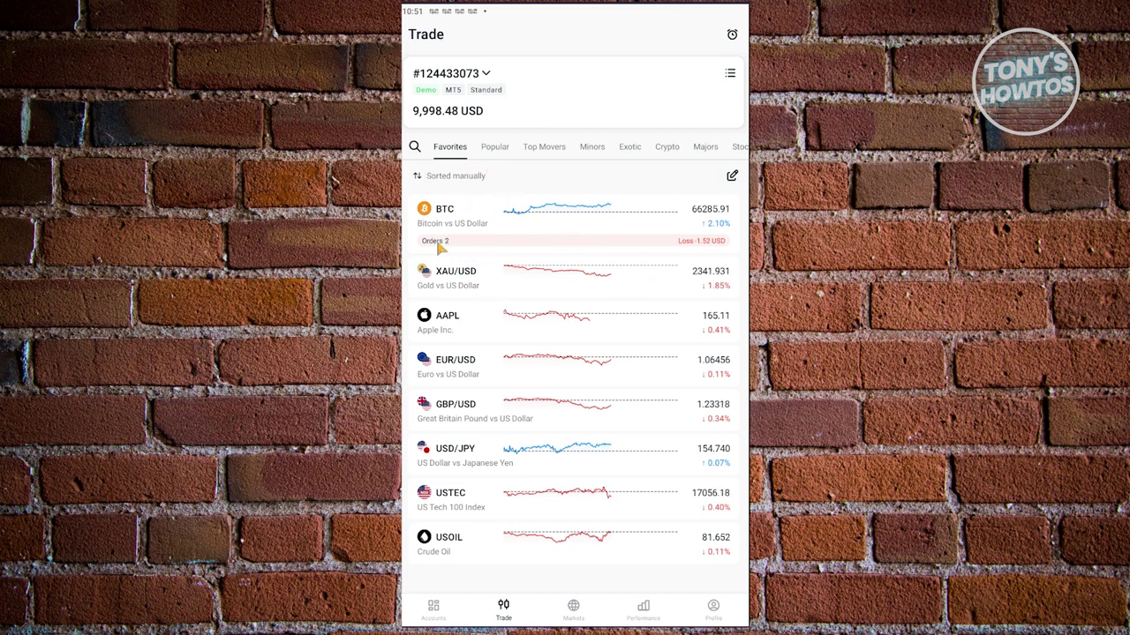
- Browse the Popular, Top Movers, Minors and Exotic lists, then pick BTC from Favorites
{"action": "left_click", "coordinate": [496, 149]}
{"action": "left_click", "coordinate": [540, 148]}
{"action": "left_click", "coordinate": [594, 149]}
{"action": "left_click", "coordinate": [627, 150]}
{"action": "left_click", "coordinate": [459, 150]}
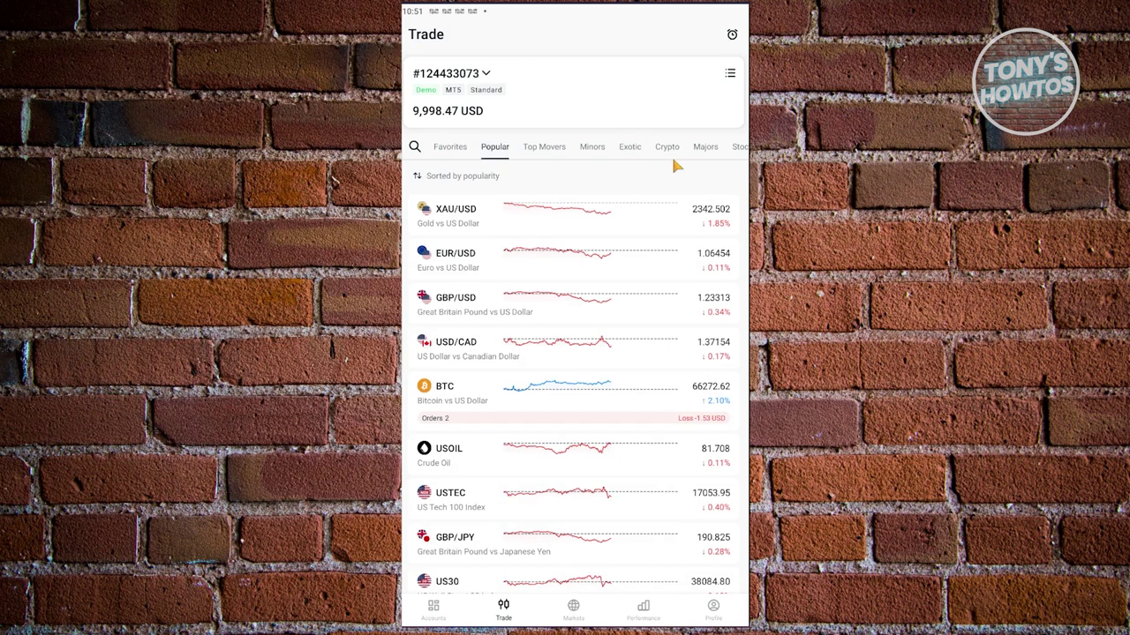
{"action": "left_click", "coordinate": [449, 147]}
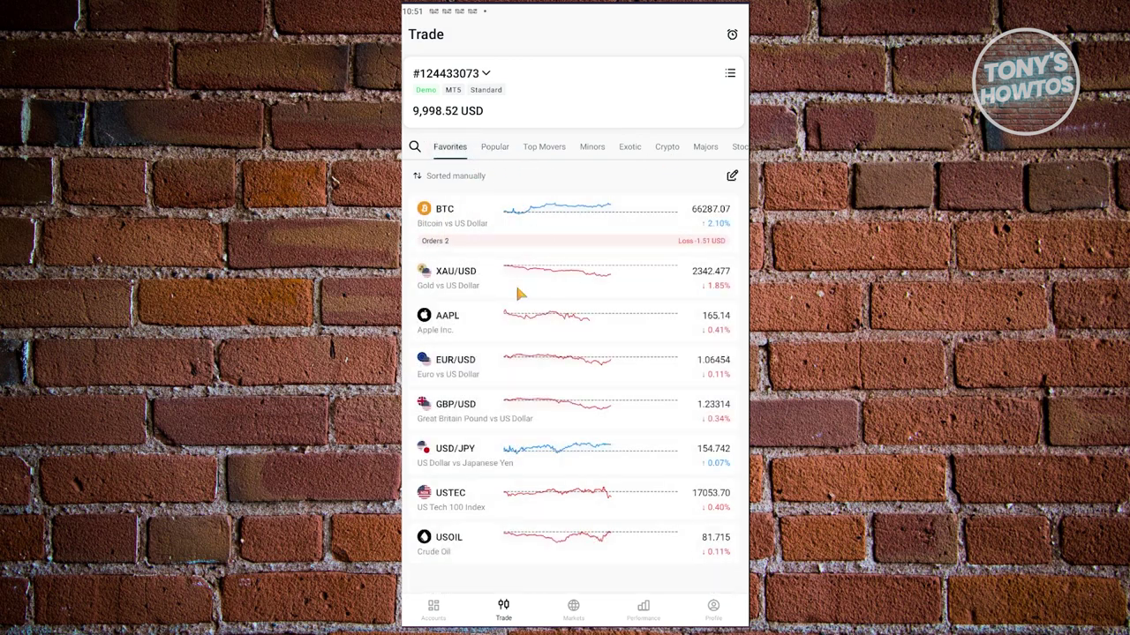
{"action": "left_click", "coordinate": [496, 222]}
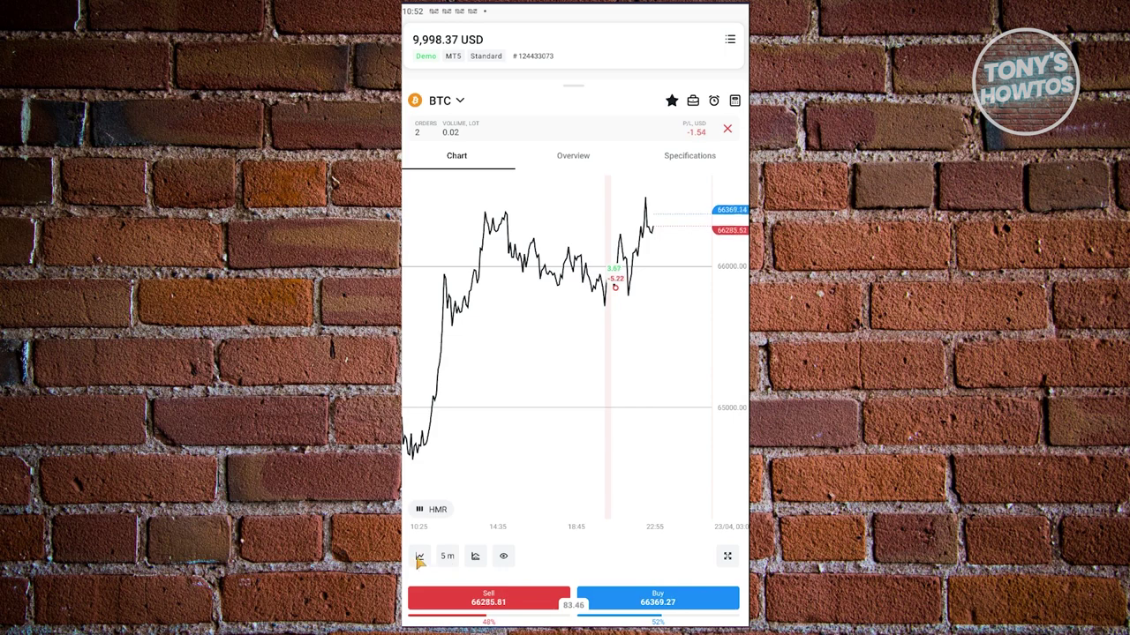
- Start a 0.01-lot sell order on BTC
{"action": "left_click", "coordinate": [476, 600]}
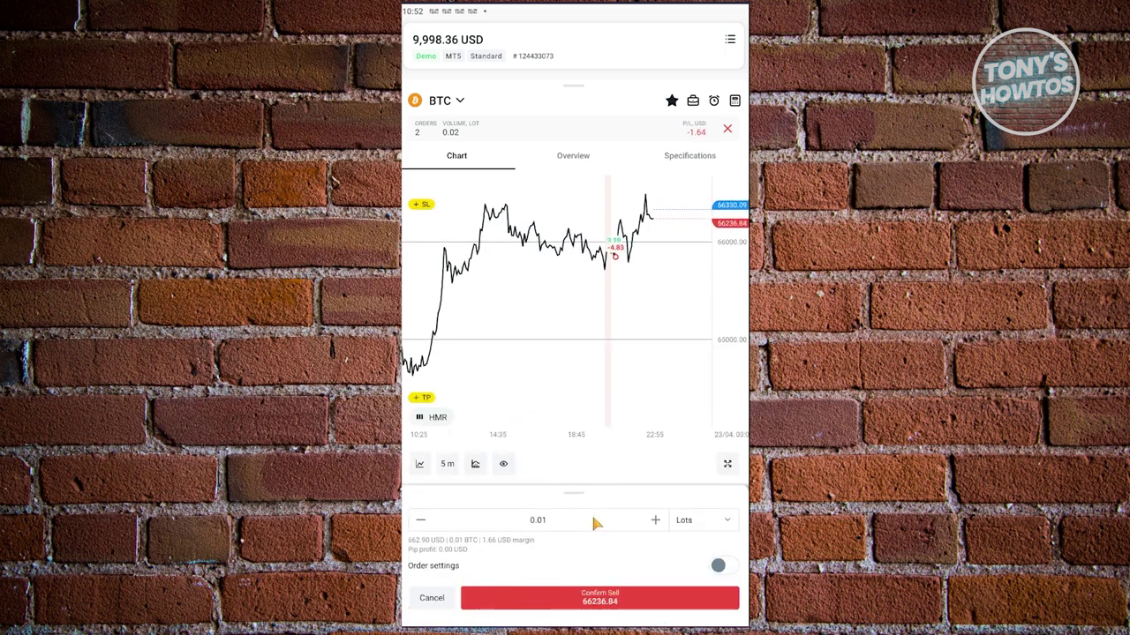
{"action": "left_click", "coordinate": [726, 523]}
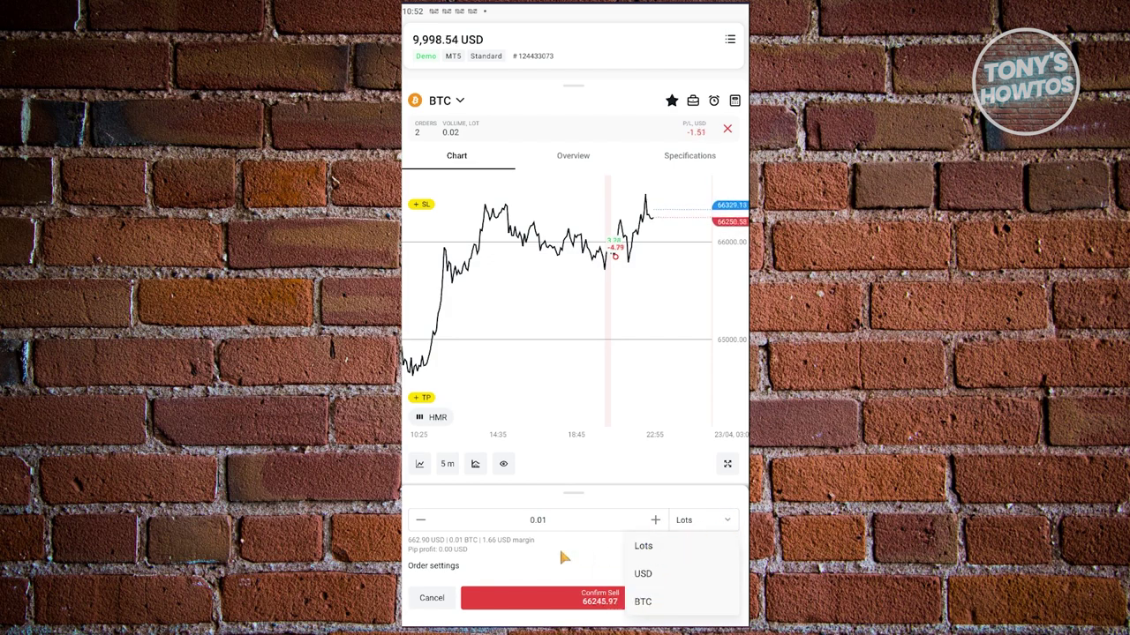
{"action": "left_click", "coordinate": [649, 546]}
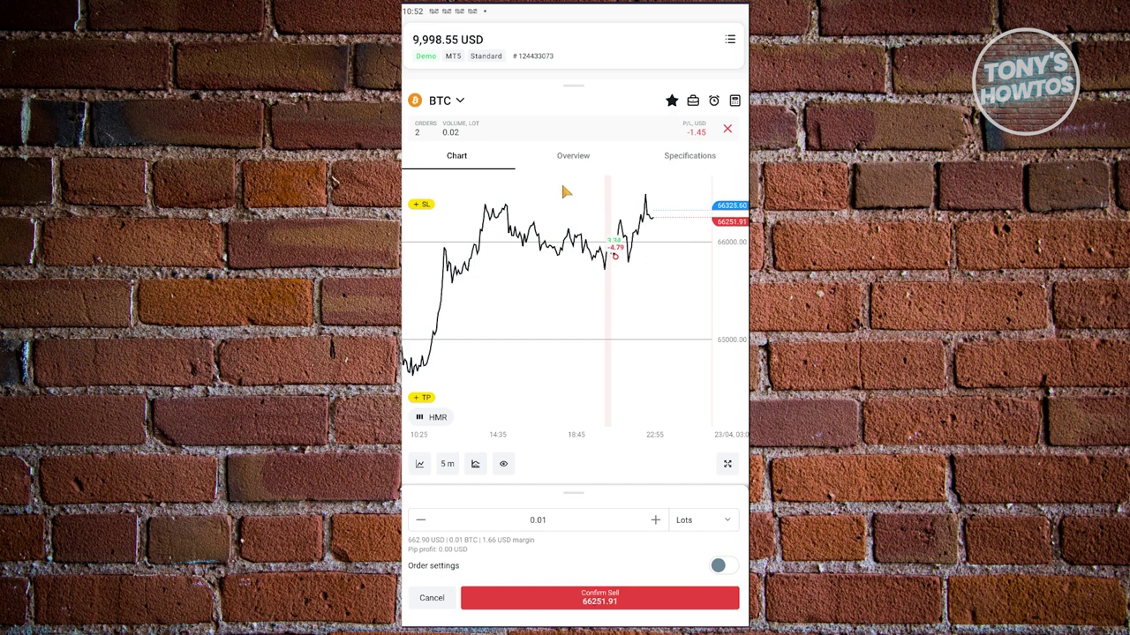
{"action": "left_click", "coordinate": [575, 157]}
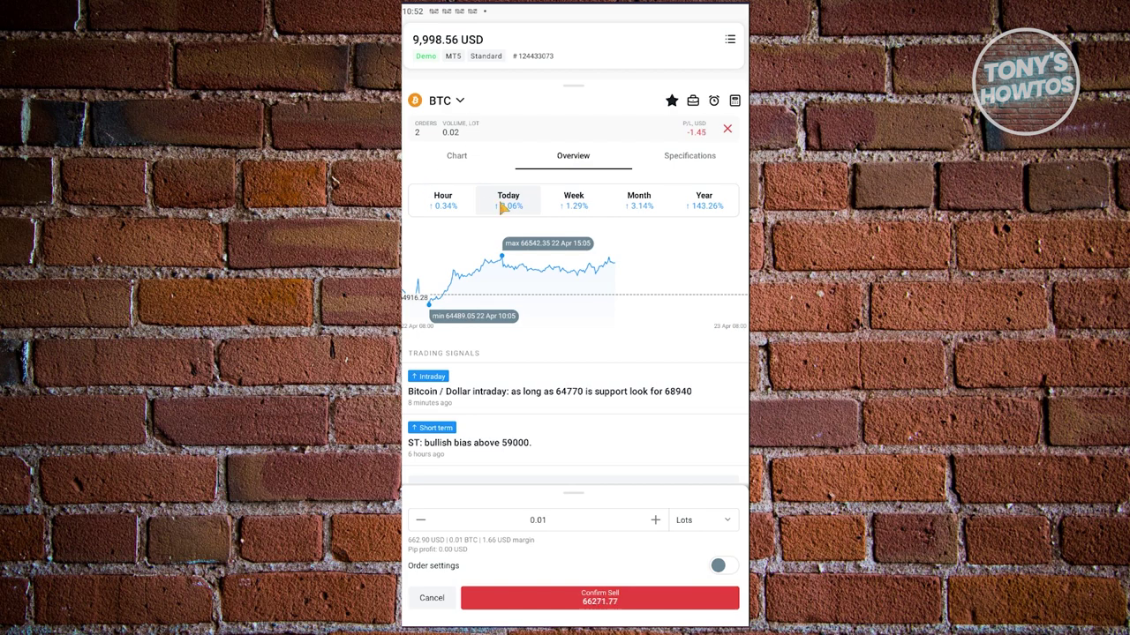
- Review BTC contract specifications, return to the chart, and cancel the sell order
{"action": "left_click", "coordinate": [673, 162]}
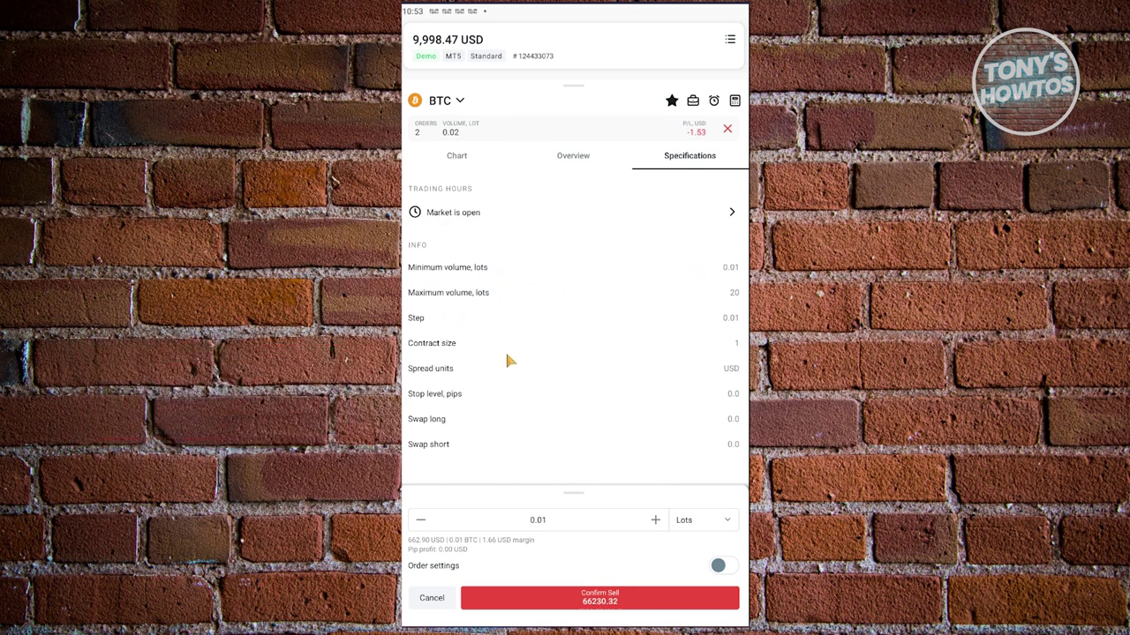
{"action": "left_click", "coordinate": [471, 163]}
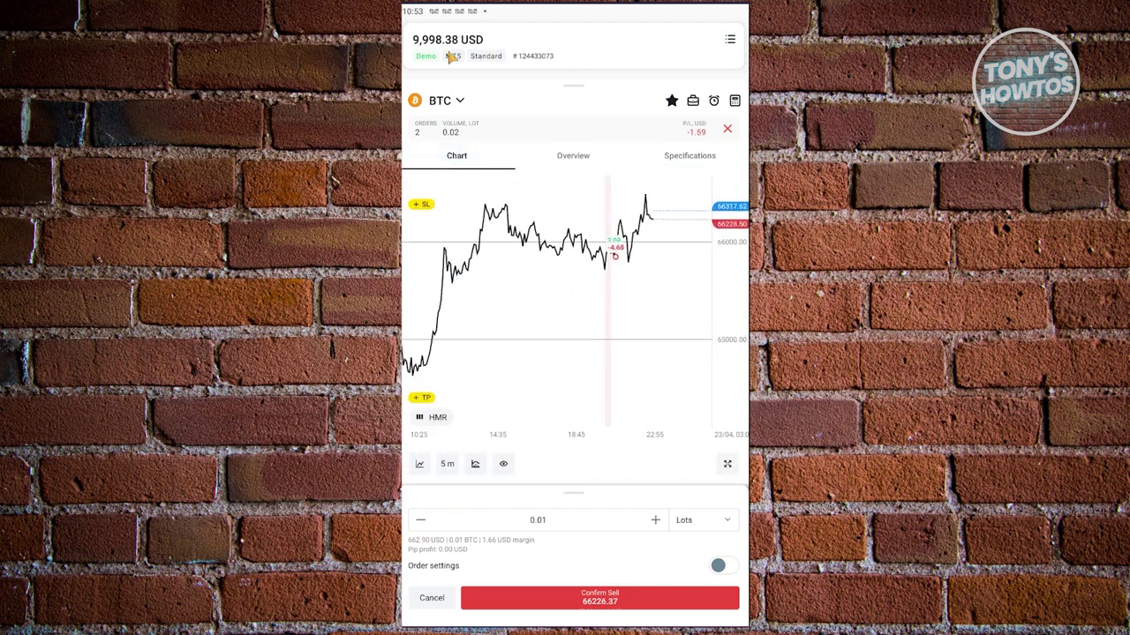
{"action": "left_click", "coordinate": [429, 603]}
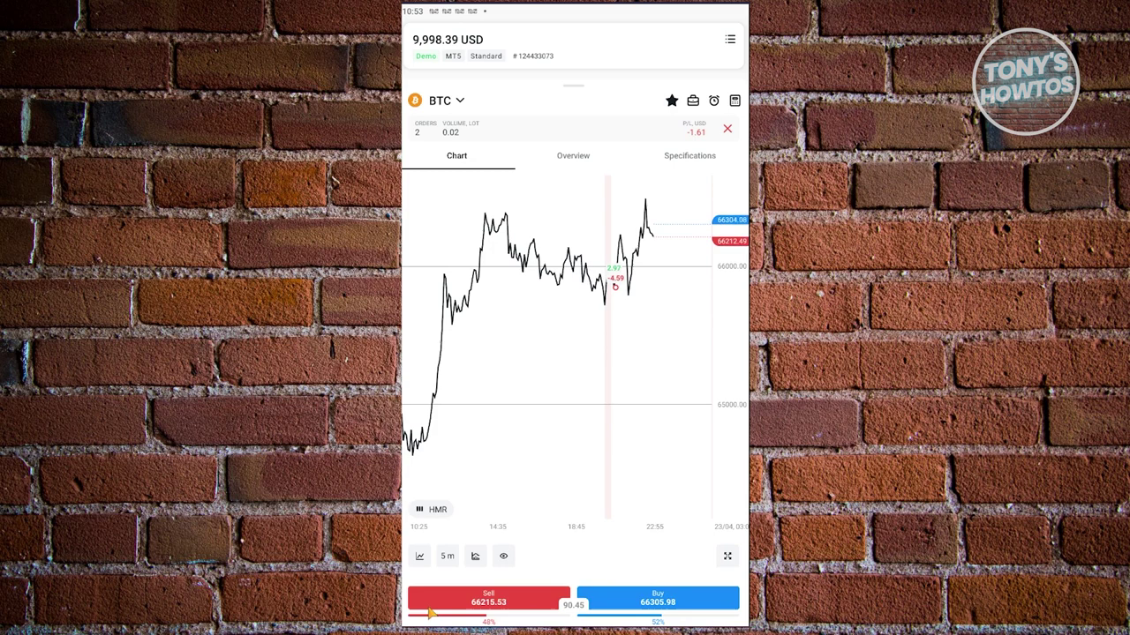
- Start a BTC buy order with the volume kept at 0.01 Lots
{"action": "left_click", "coordinate": [667, 601]}
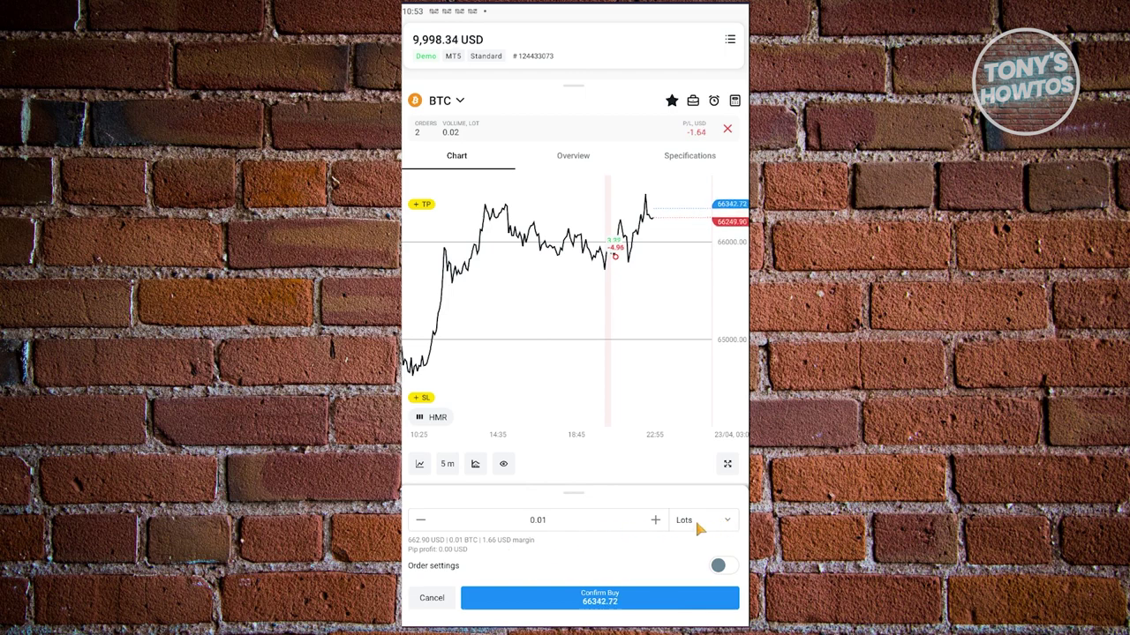
{"action": "left_click", "coordinate": [726, 524]}
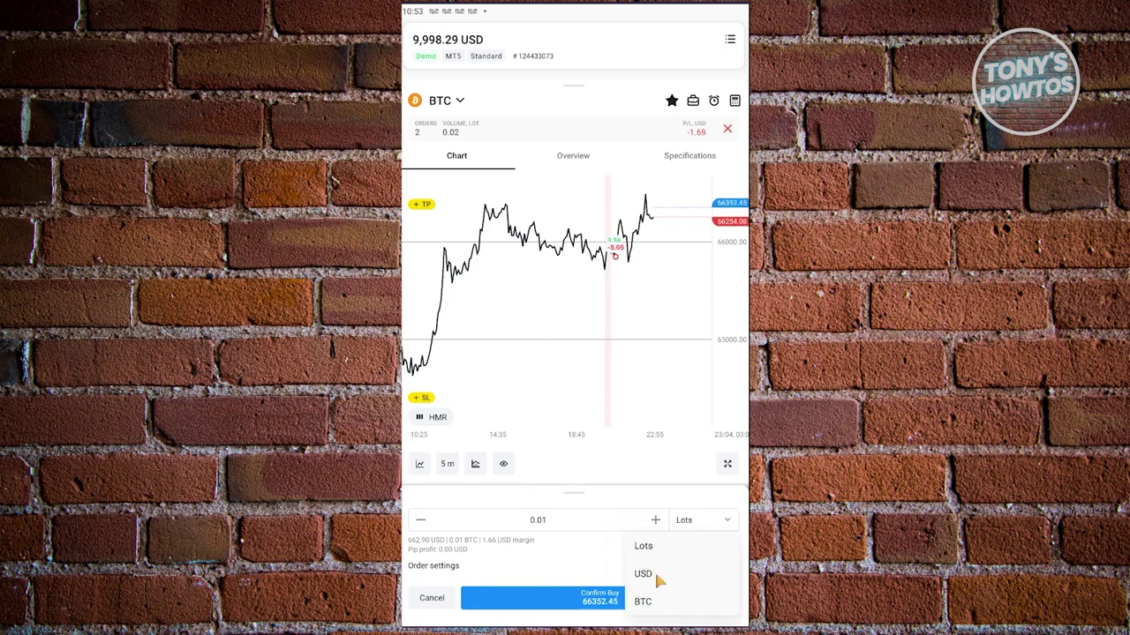
{"action": "left_click", "coordinate": [571, 556]}
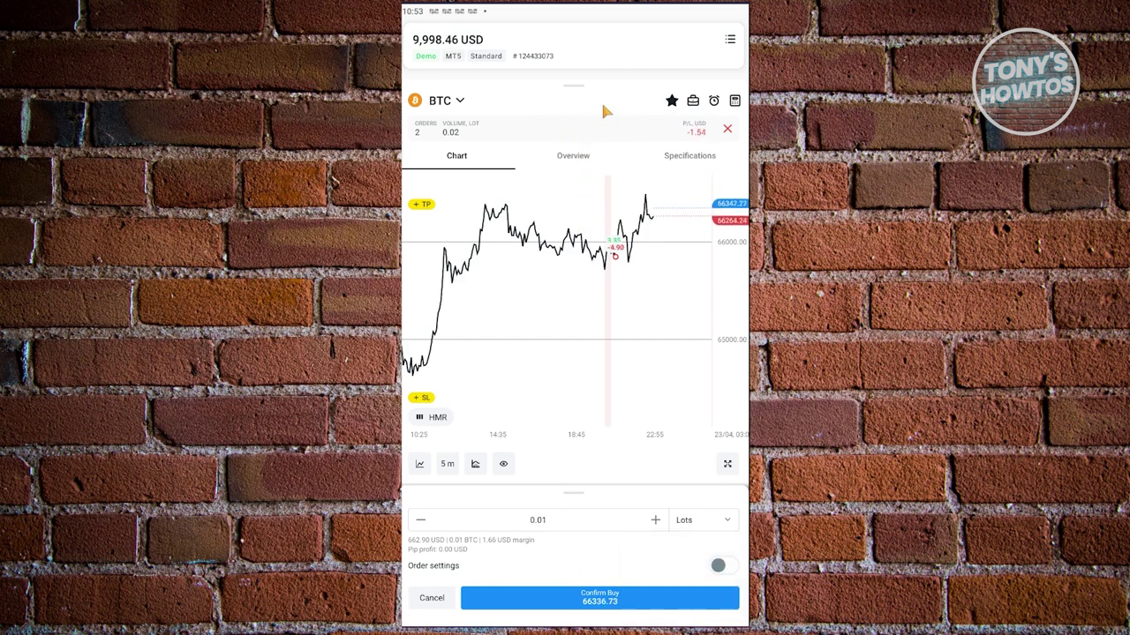
- Unfavourite and re-favourite BTC, then show its two open 0.01-lot positions
{"action": "left_click", "coordinate": [672, 102]}
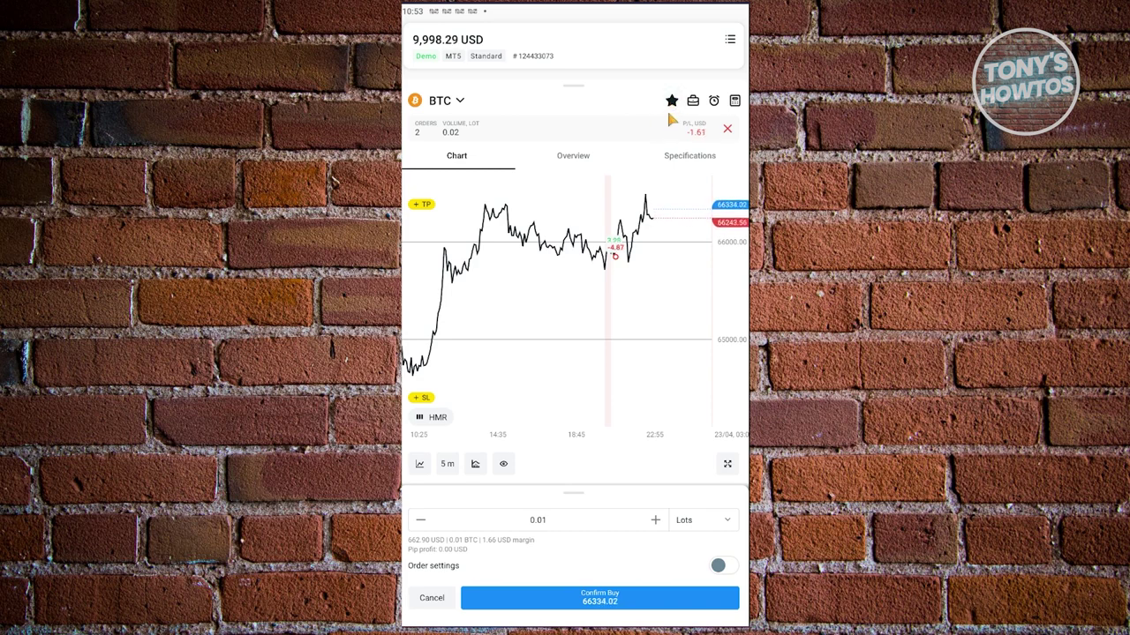
{"action": "left_click", "coordinate": [672, 101]}
{"action": "left_click", "coordinate": [693, 102]}
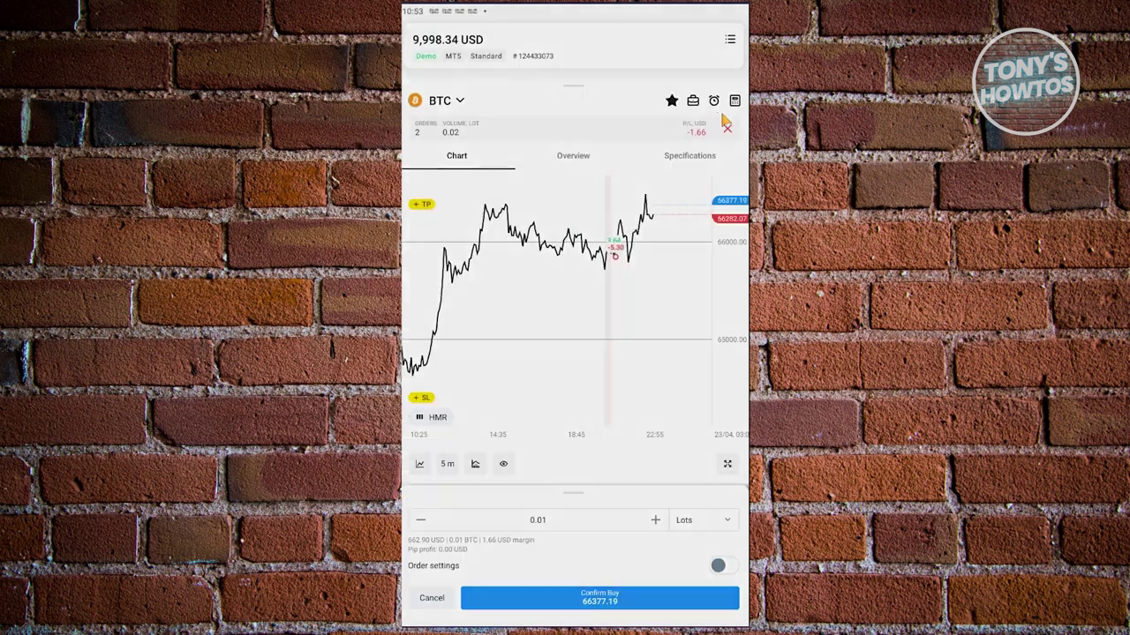
- Check BTC price alerts, discard a new alert, and open the calculator for a 0.01-lot buy at 1:200
{"action": "left_click", "coordinate": [714, 101]}
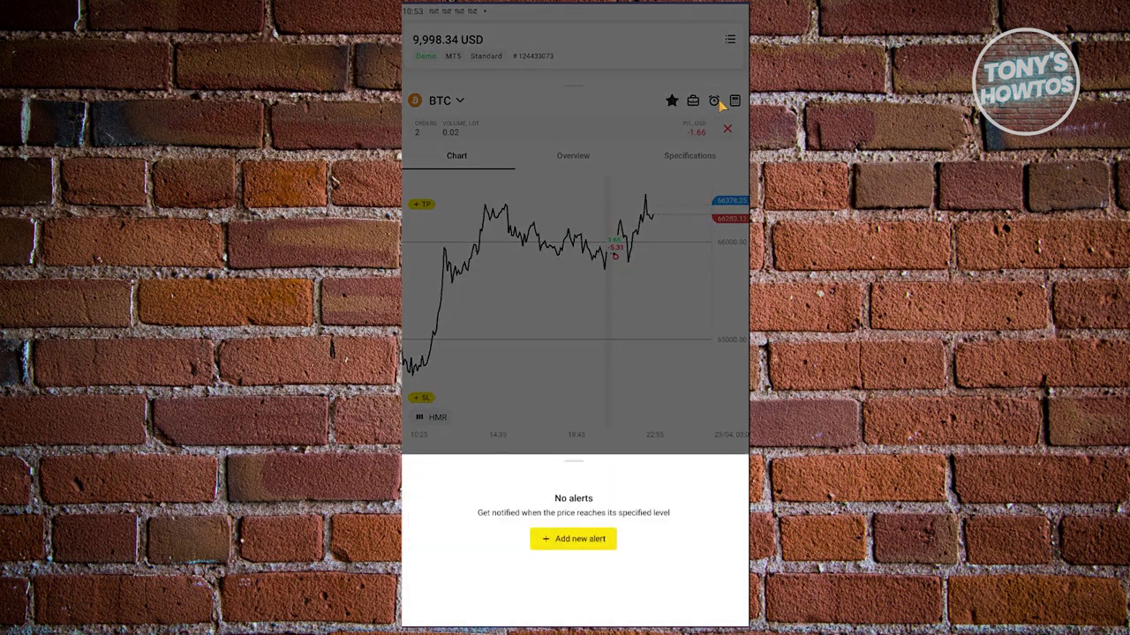
{"action": "left_click", "coordinate": [603, 124]}
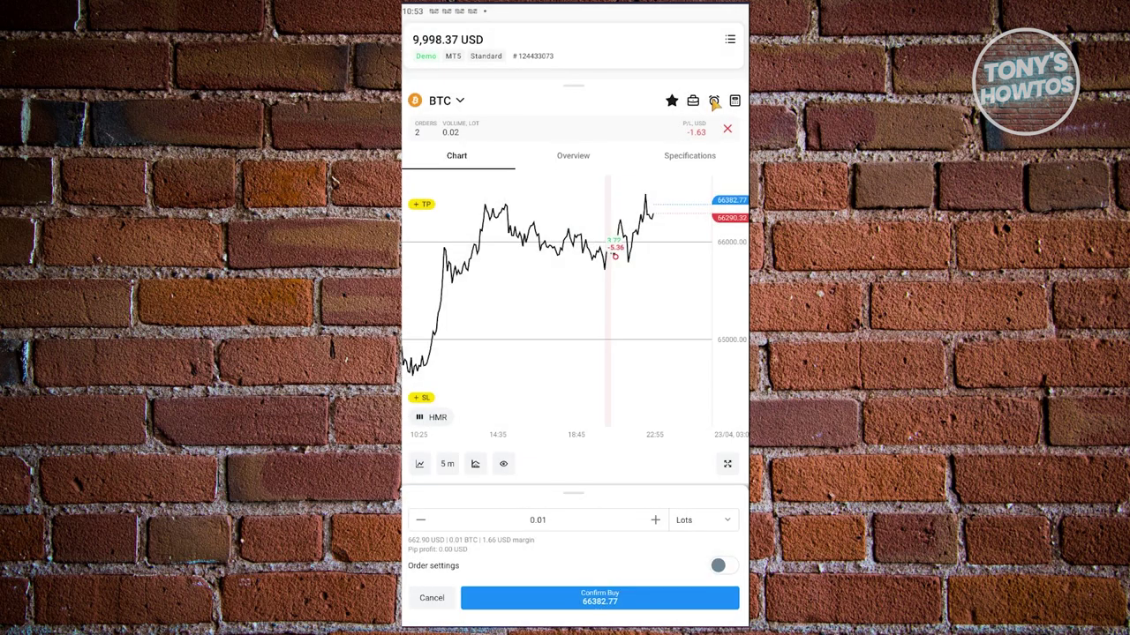
{"action": "left_click", "coordinate": [713, 103]}
{"action": "left_click", "coordinate": [582, 539]}
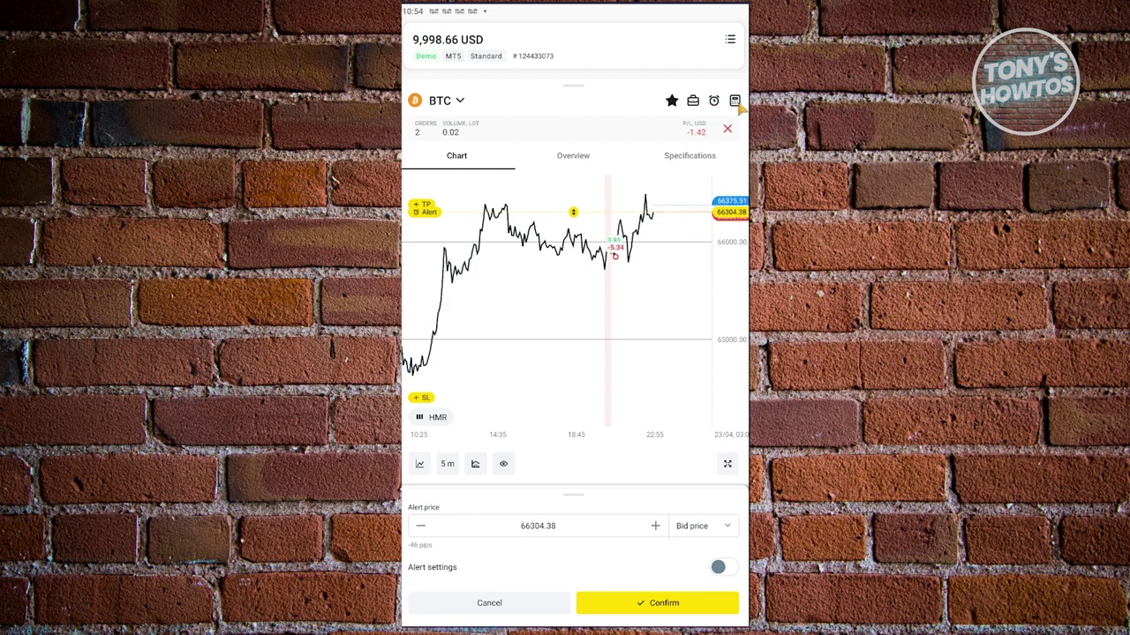
{"action": "left_click", "coordinate": [481, 607]}
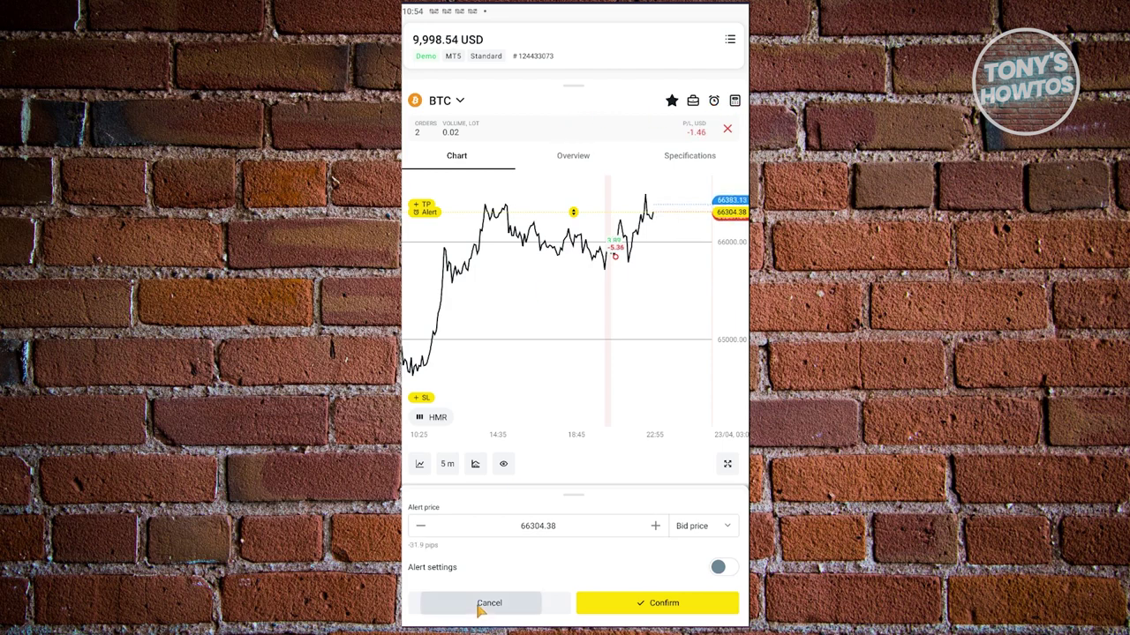
{"action": "left_click", "coordinate": [734, 103]}
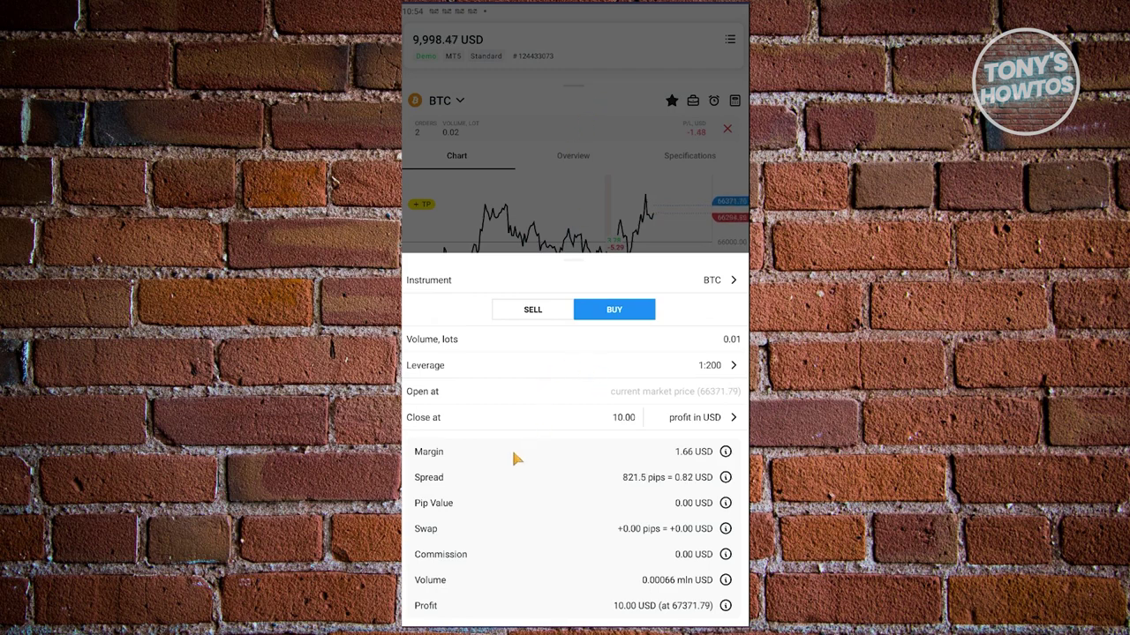
- Toggle the calculator to Sell and back to Buy, close it, and show the Line/Bars/Candles choices
{"action": "left_click", "coordinate": [551, 310]}
{"action": "left_click", "coordinate": [638, 313]}
{"action": "left_click", "coordinate": [591, 137]}
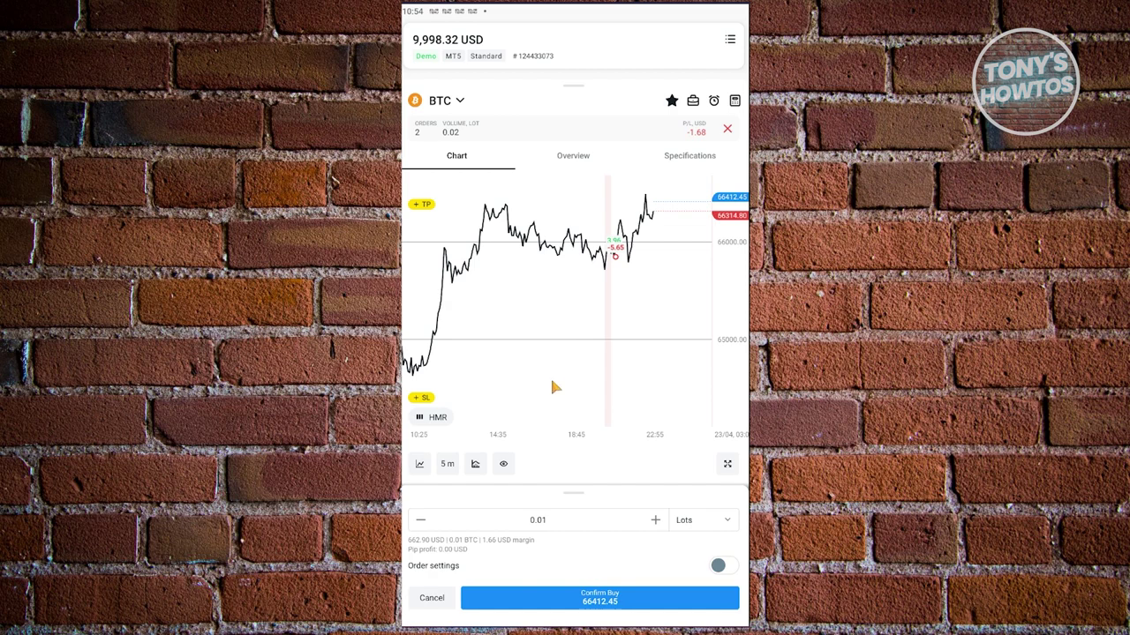
{"action": "left_click", "coordinate": [421, 465]}
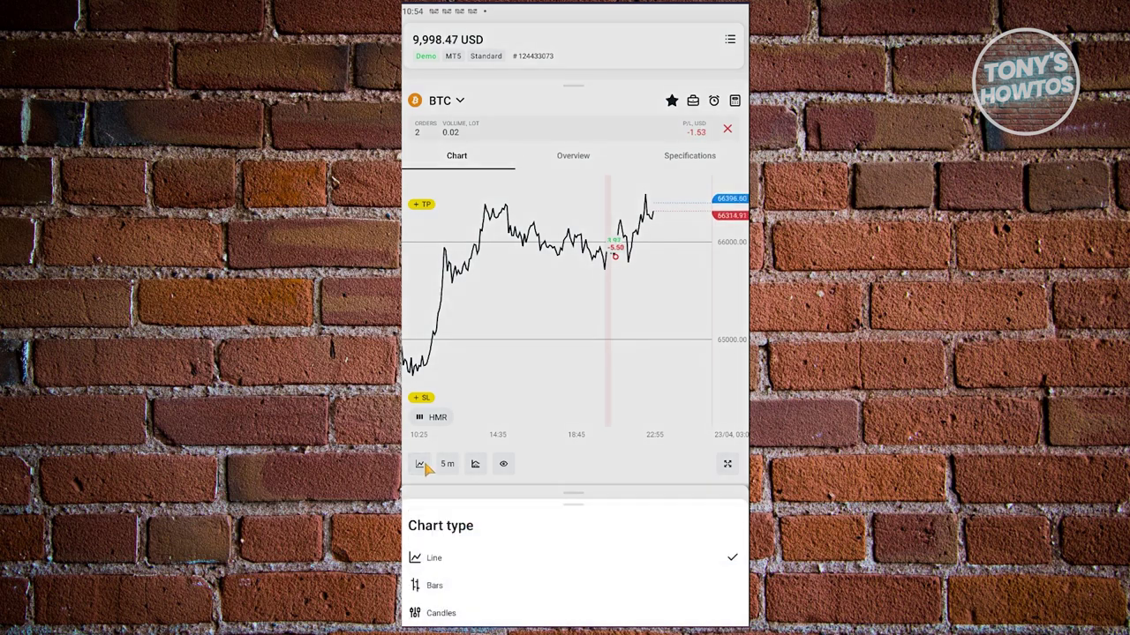
- Switch the BTC chart to candlesticks, pan back through earlier prices, and dismiss the buy setup
{"action": "left_click", "coordinate": [442, 589]}
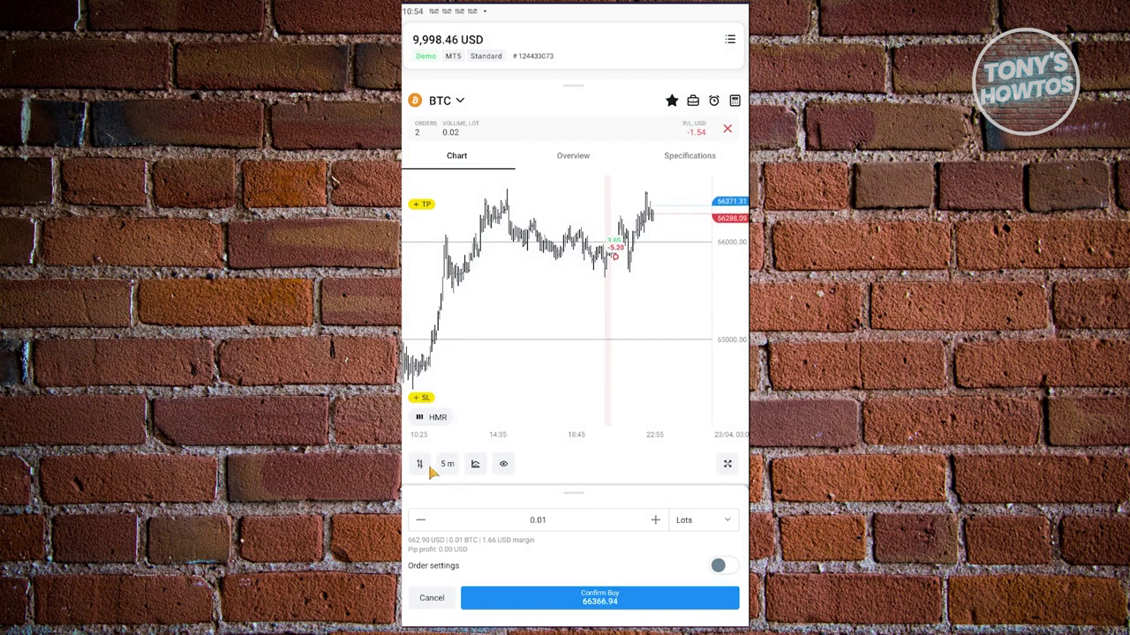
{"action": "left_click", "coordinate": [420, 466]}
{"action": "left_click", "coordinate": [441, 613]}
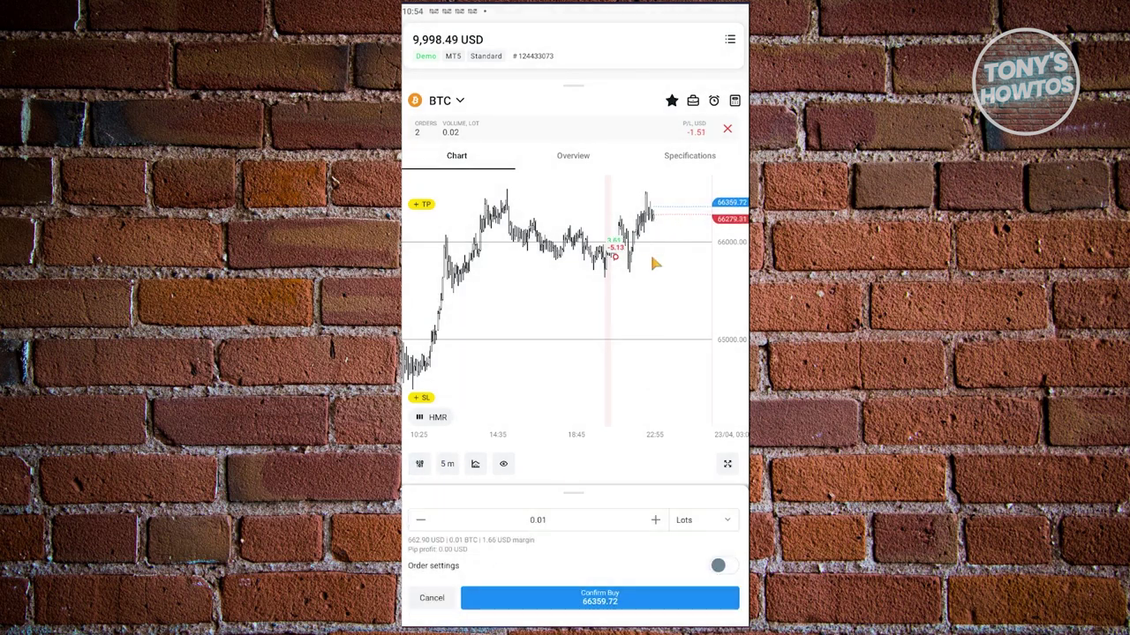
{"action": "left_click_drag", "start_coordinate": [649, 274], "coordinate": [535, 298]}
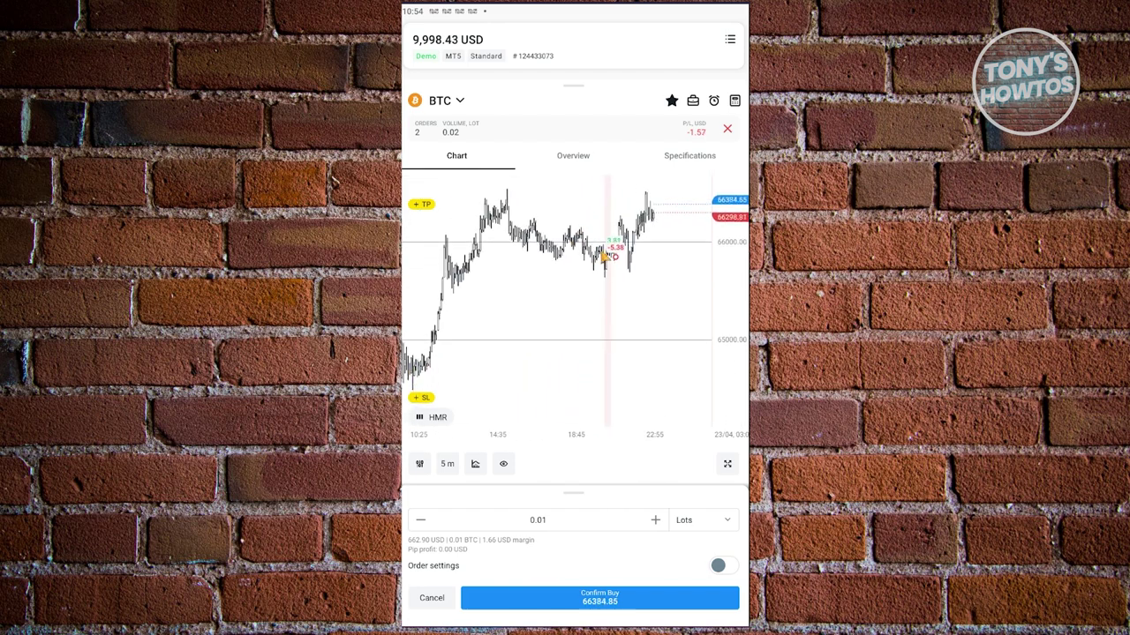
{"action": "left_click", "coordinate": [438, 598]}
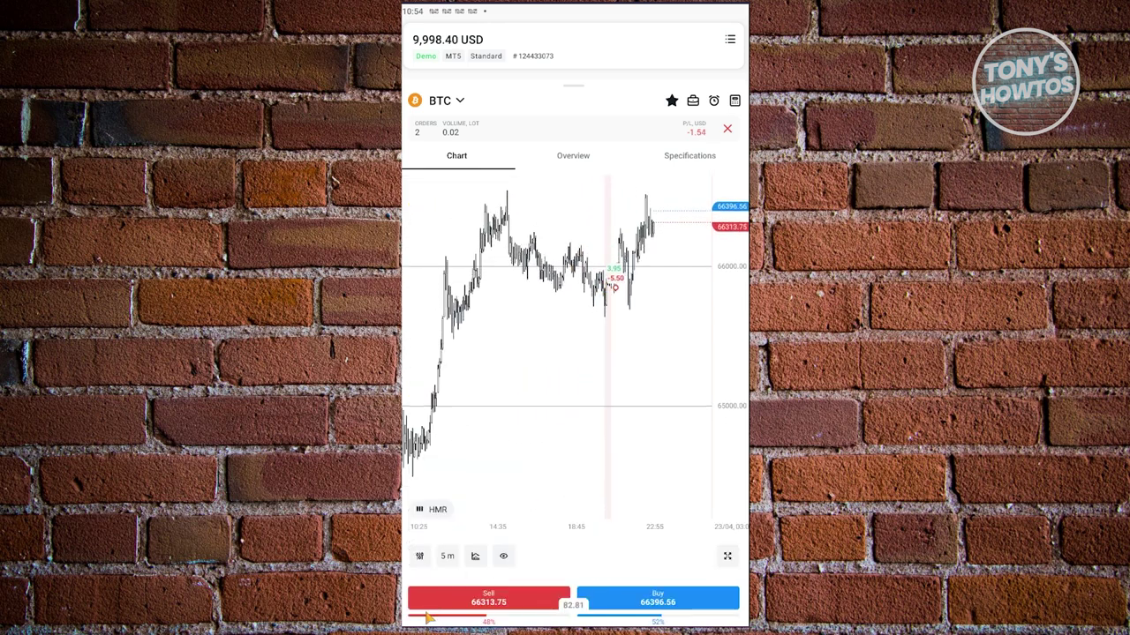
- Set the chart time frame to 30 minutes, review display options, and return to Favorites
{"action": "left_click", "coordinate": [447, 557]}
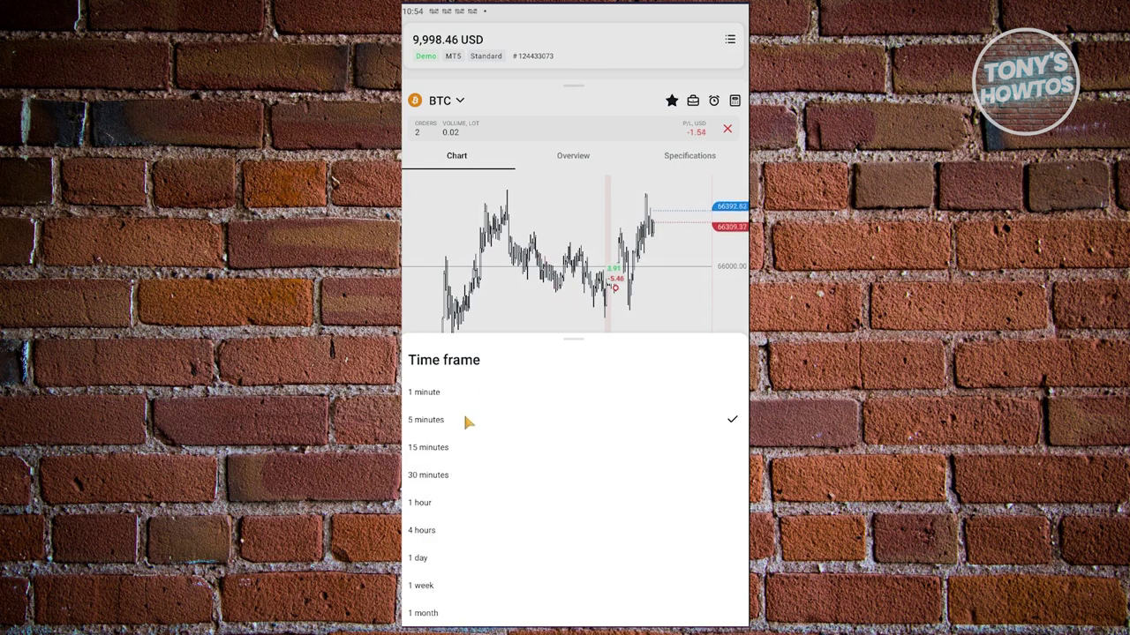
{"action": "left_click", "coordinate": [441, 479]}
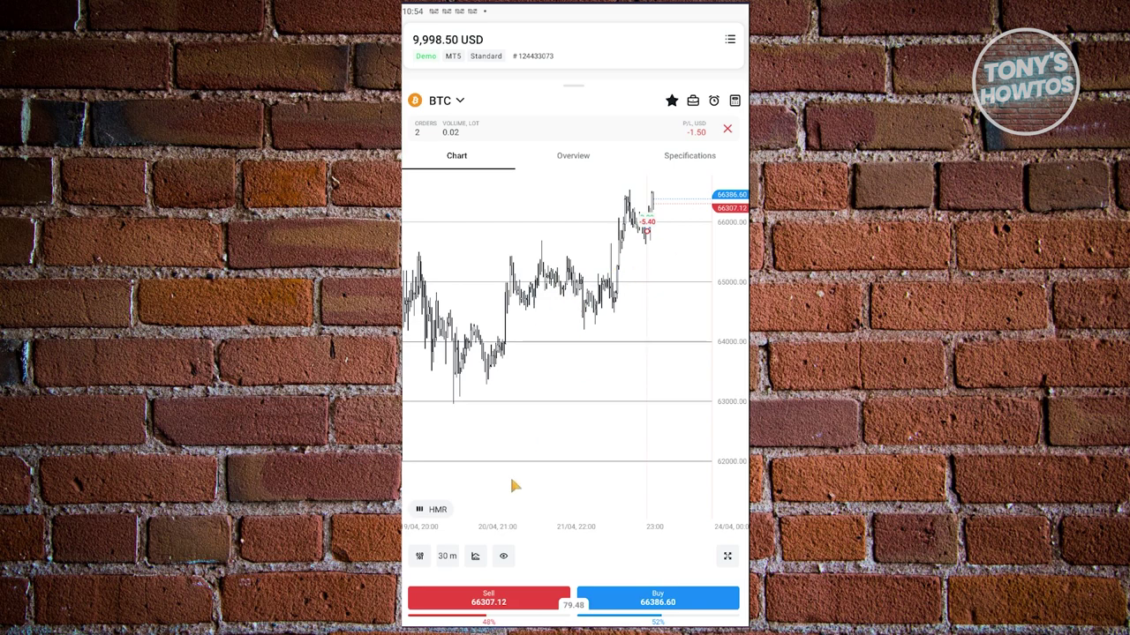
{"action": "left_click", "coordinate": [448, 565]}
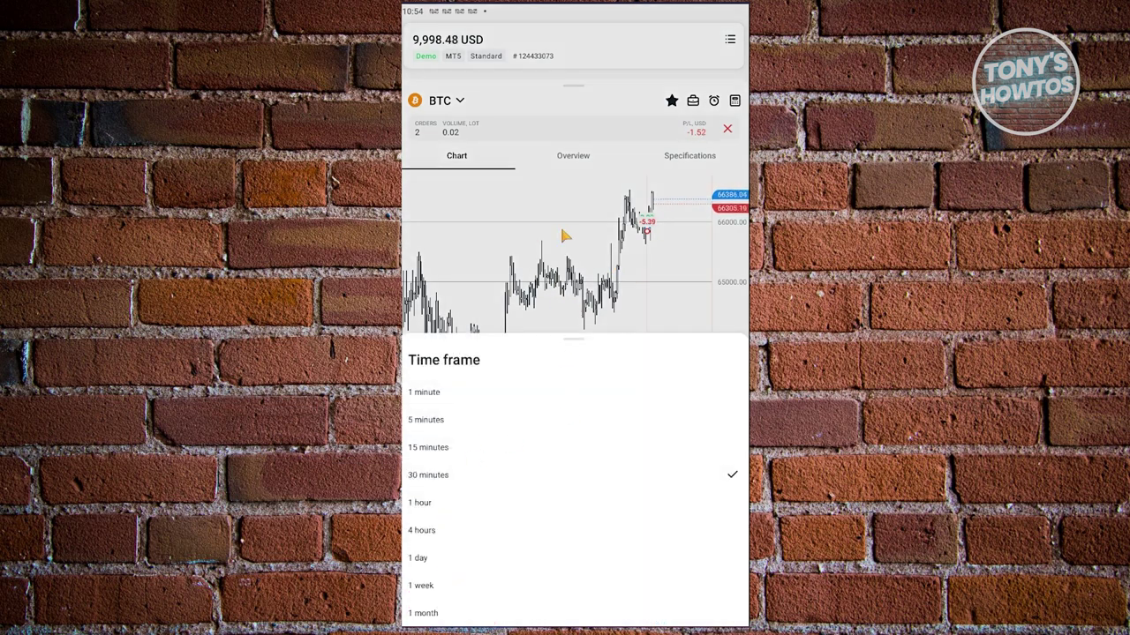
{"action": "left_click", "coordinate": [592, 240]}
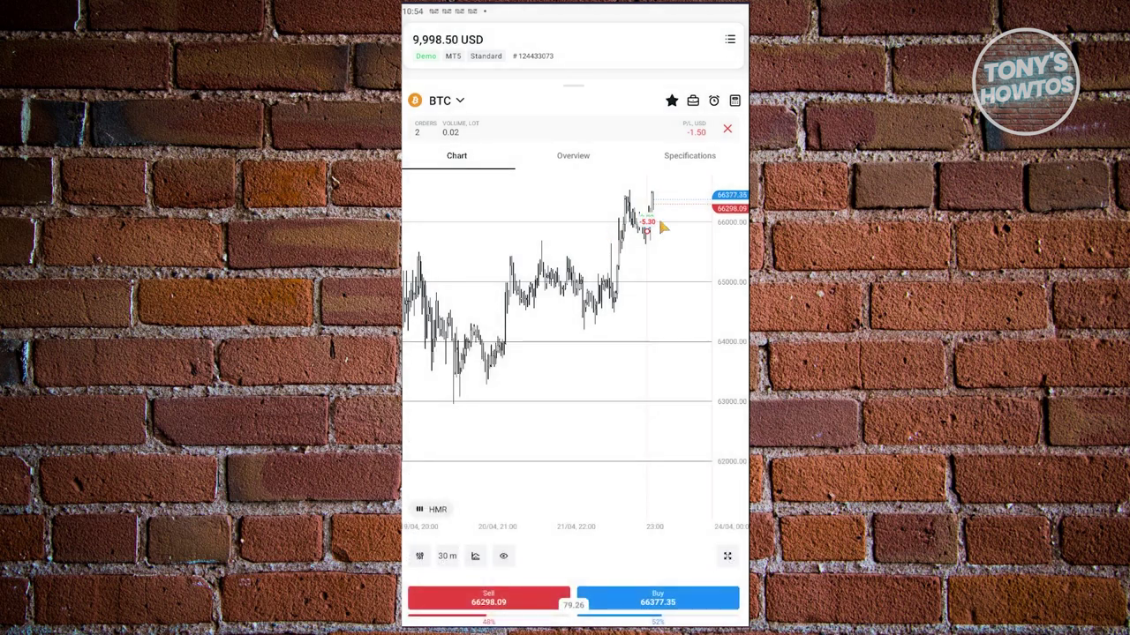
{"action": "left_click", "coordinate": [503, 559]}
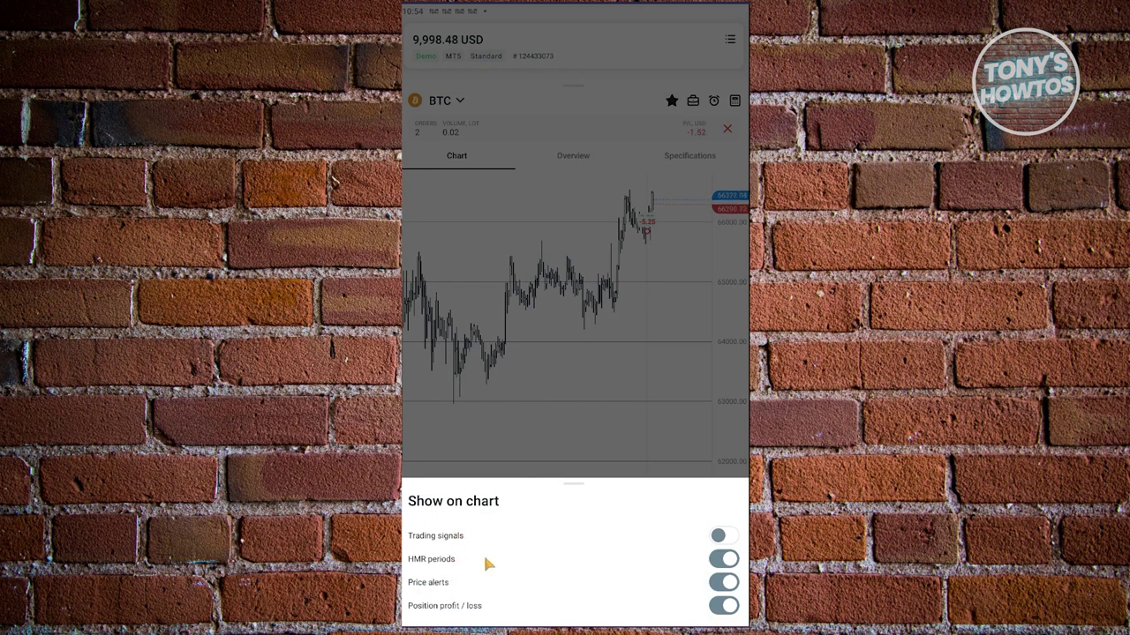
{"action": "left_click", "coordinate": [527, 220]}
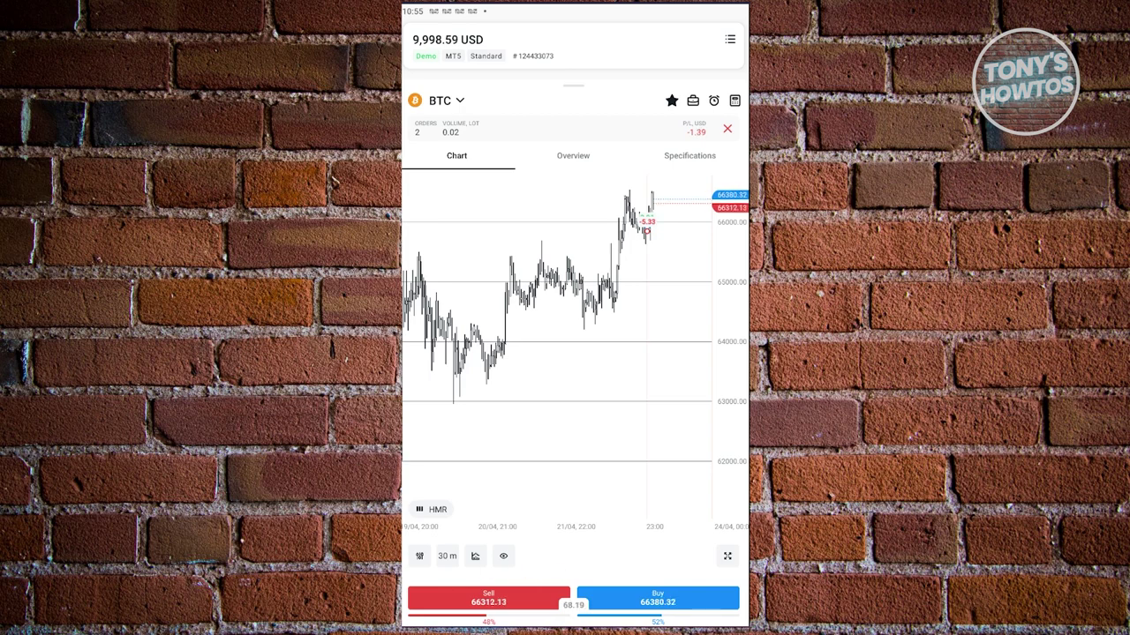
{"action": "key", "text": "Escape"}
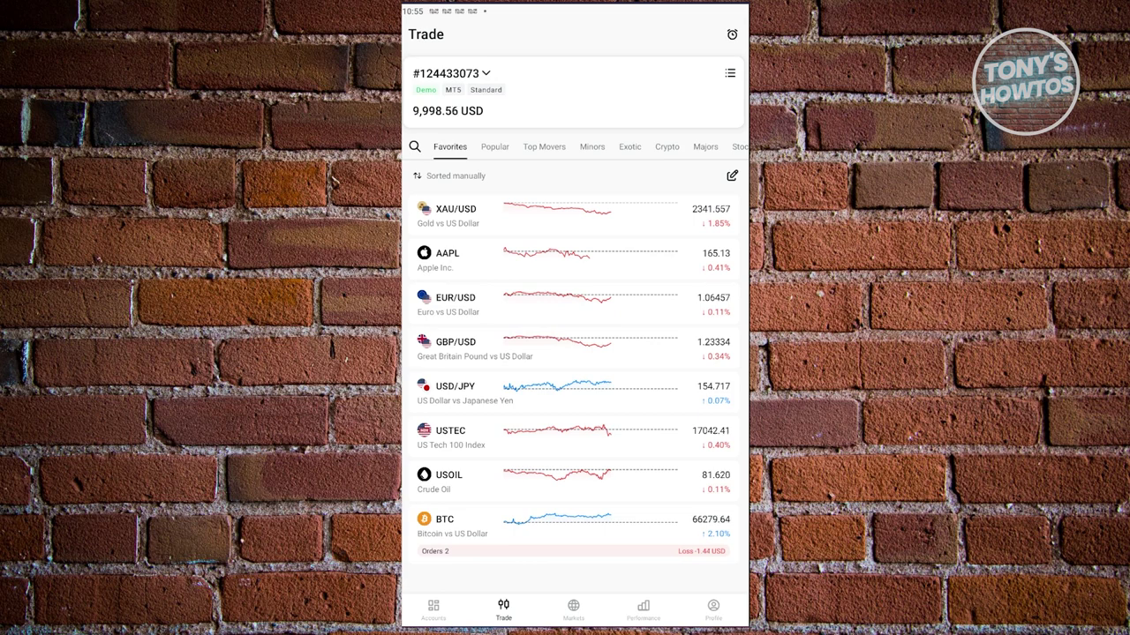
- Scroll through the Markets events and news, then view the empty Performance summary
{"action": "left_click", "coordinate": [575, 605]}
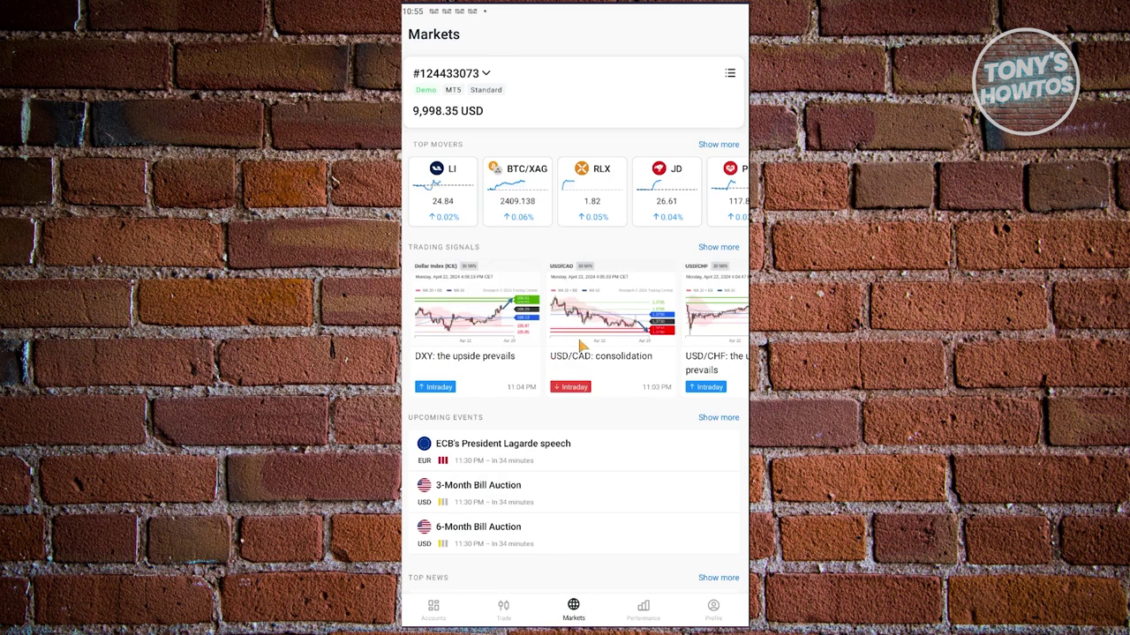
{"action": "scroll", "coordinate": [569, 388], "scroll_direction": "down", "scroll_amount": 3}
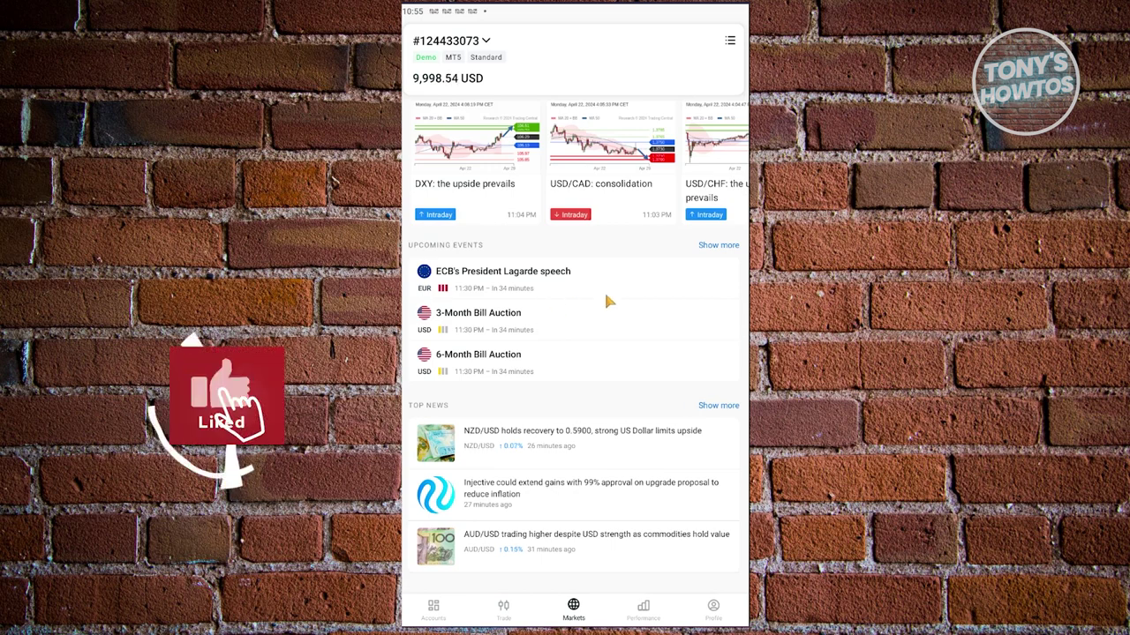
{"action": "scroll", "coordinate": [526, 473], "scroll_direction": "up", "scroll_amount": 3}
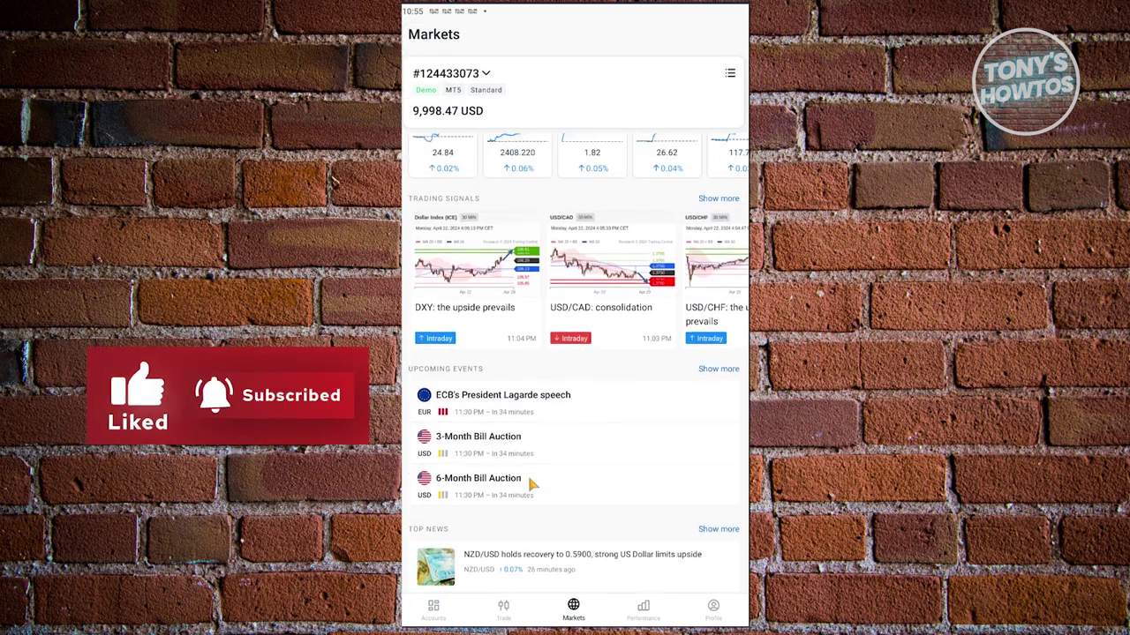
{"action": "left_click", "coordinate": [643, 609]}
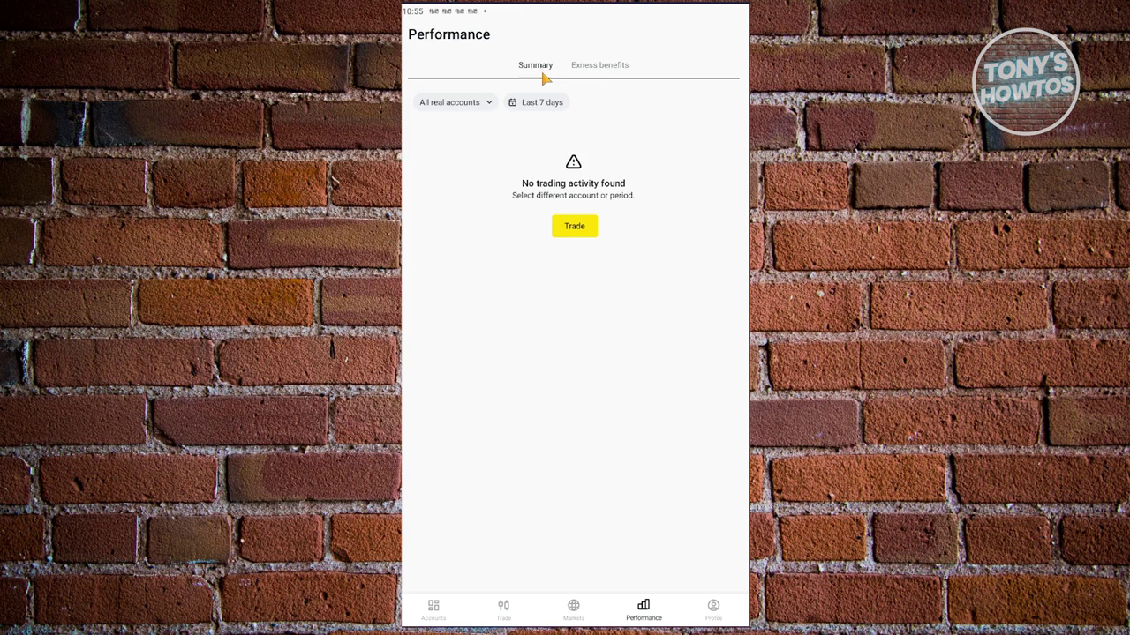
- Check the All real accounts filter, view Exness benefits, and open the Profile page
{"action": "left_click", "coordinate": [486, 112]}
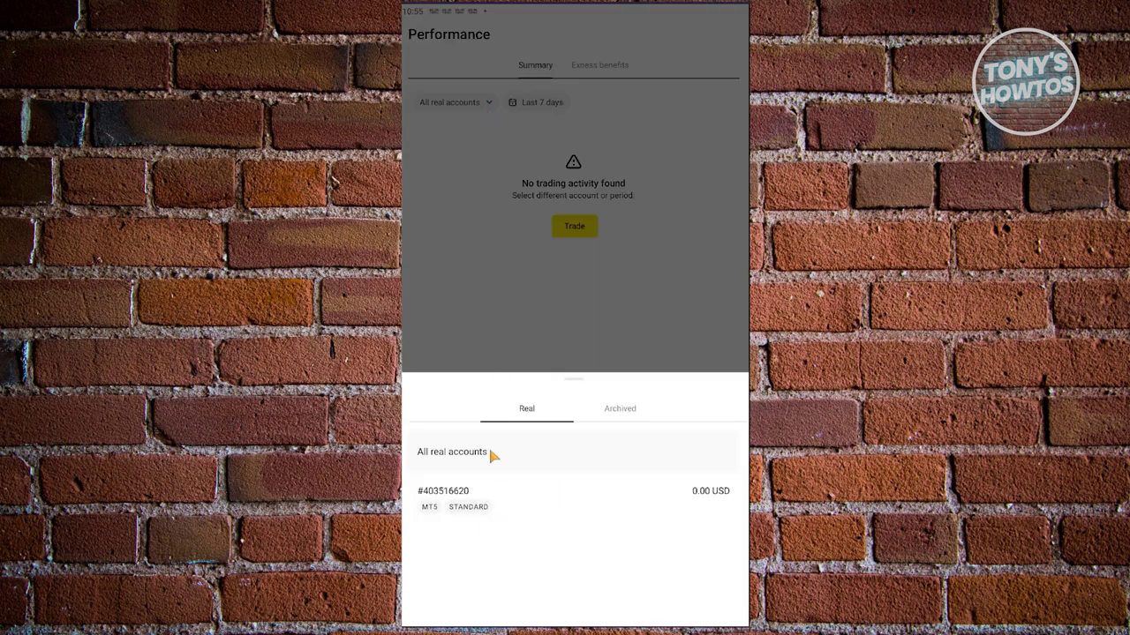
{"action": "left_click", "coordinate": [569, 279]}
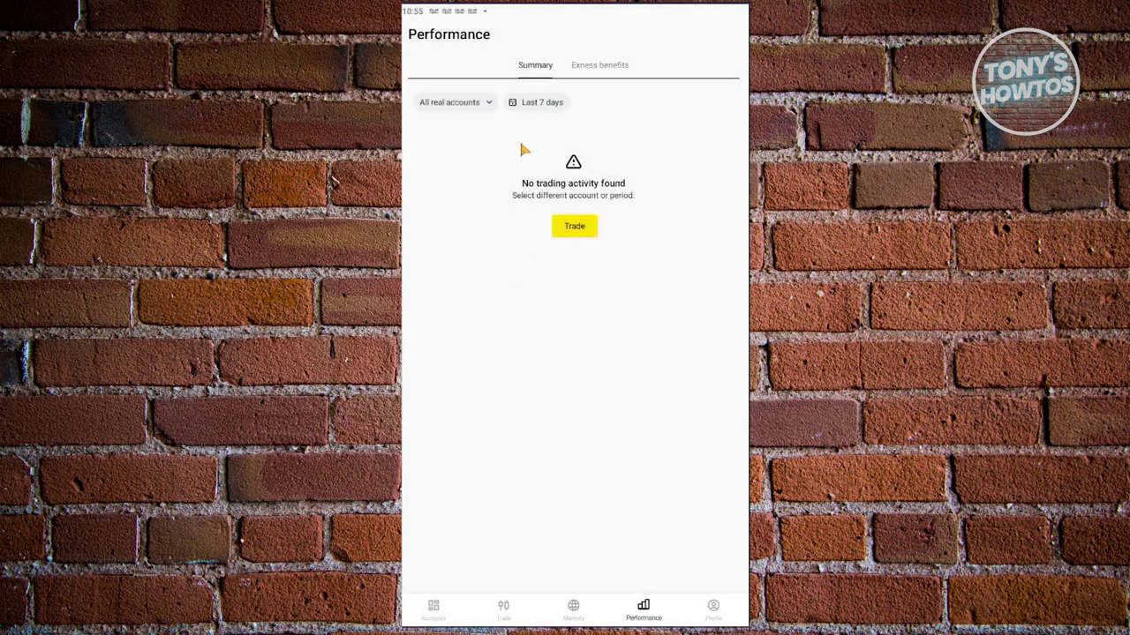
{"action": "left_click", "coordinate": [607, 72]}
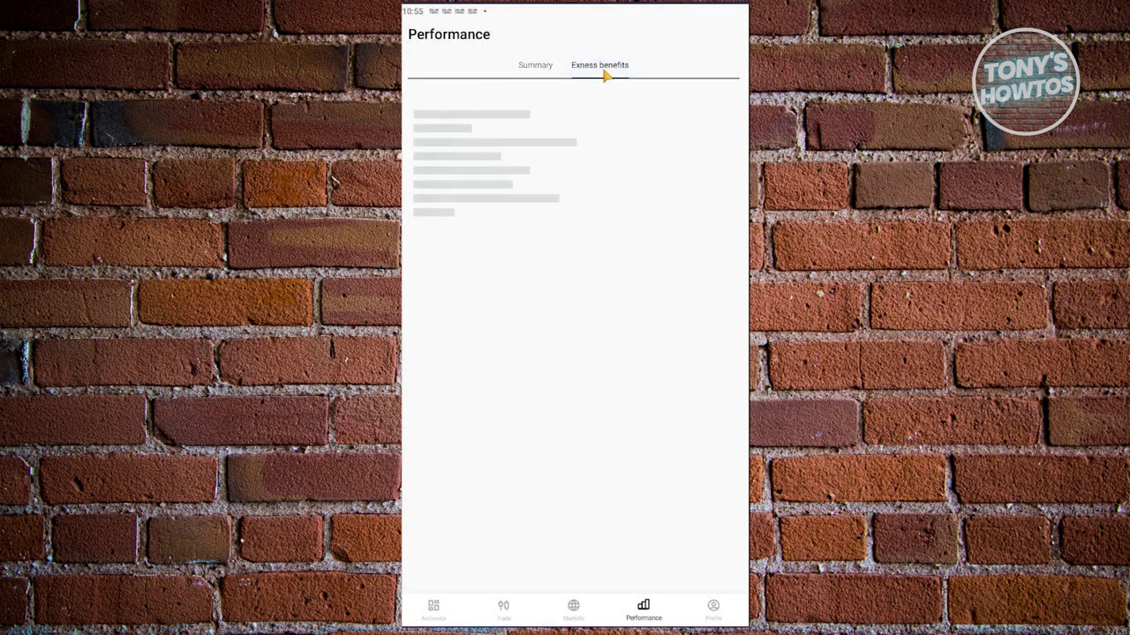
{"action": "left_click", "coordinate": [713, 609]}
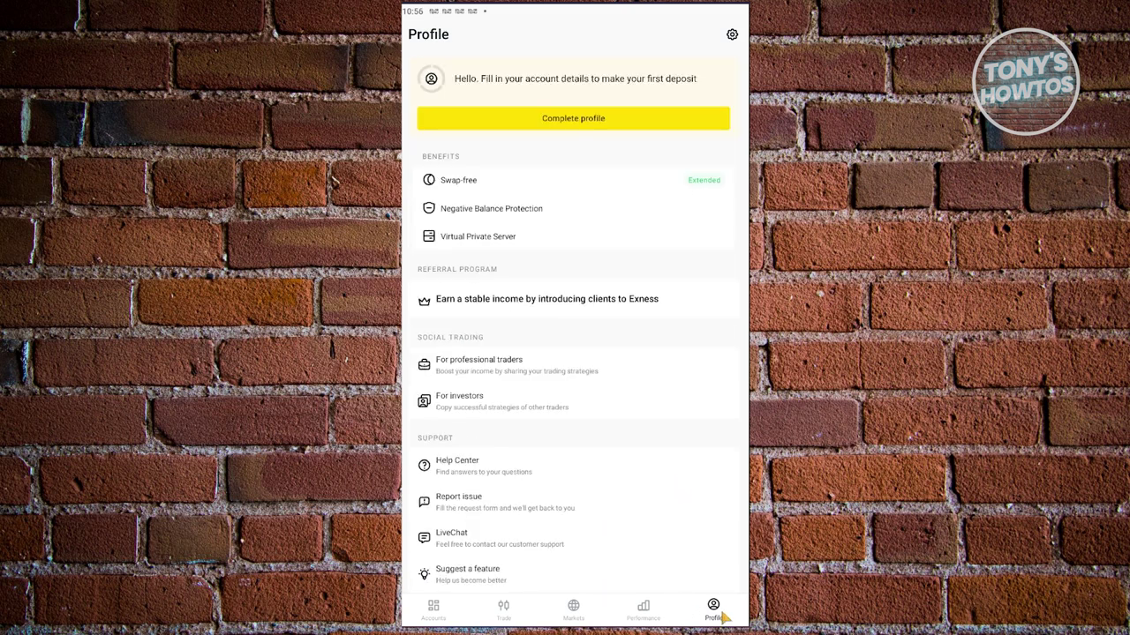
{"action": "left_click", "coordinate": [547, 129]}
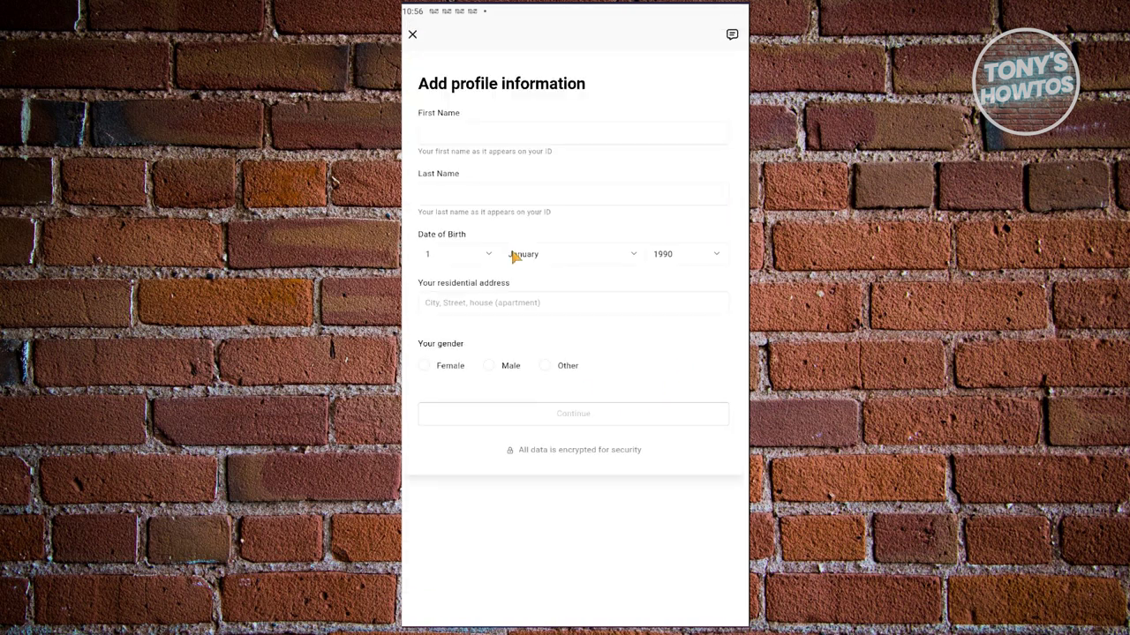
{"action": "left_click", "coordinate": [413, 36]}
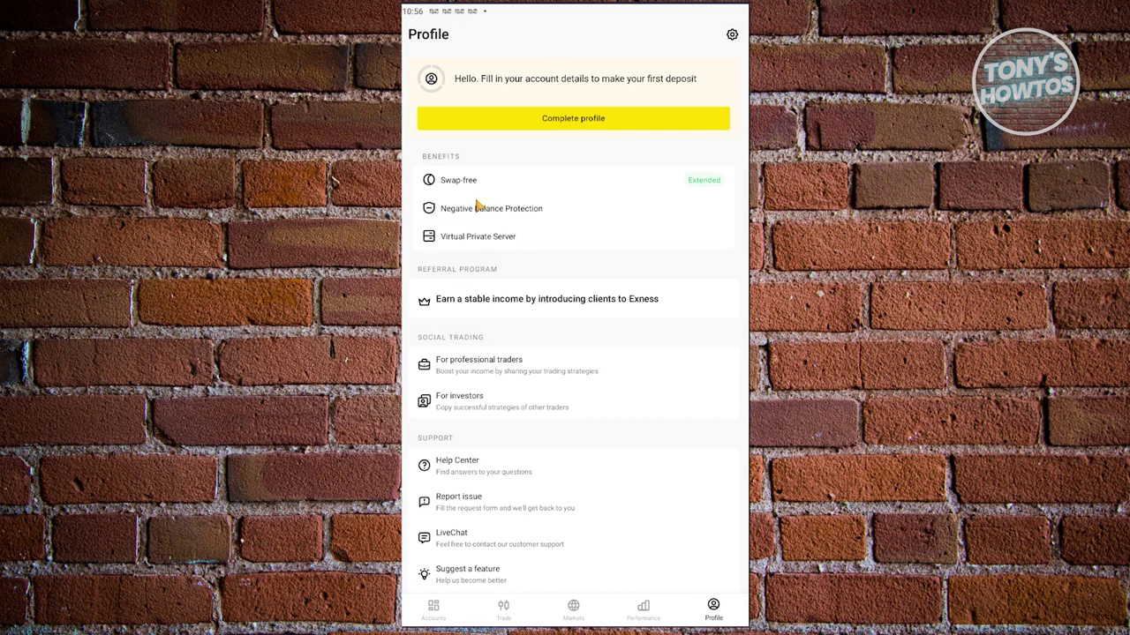
{"action": "scroll", "coordinate": [600, 274], "scroll_direction": "down", "scroll_amount": 3}
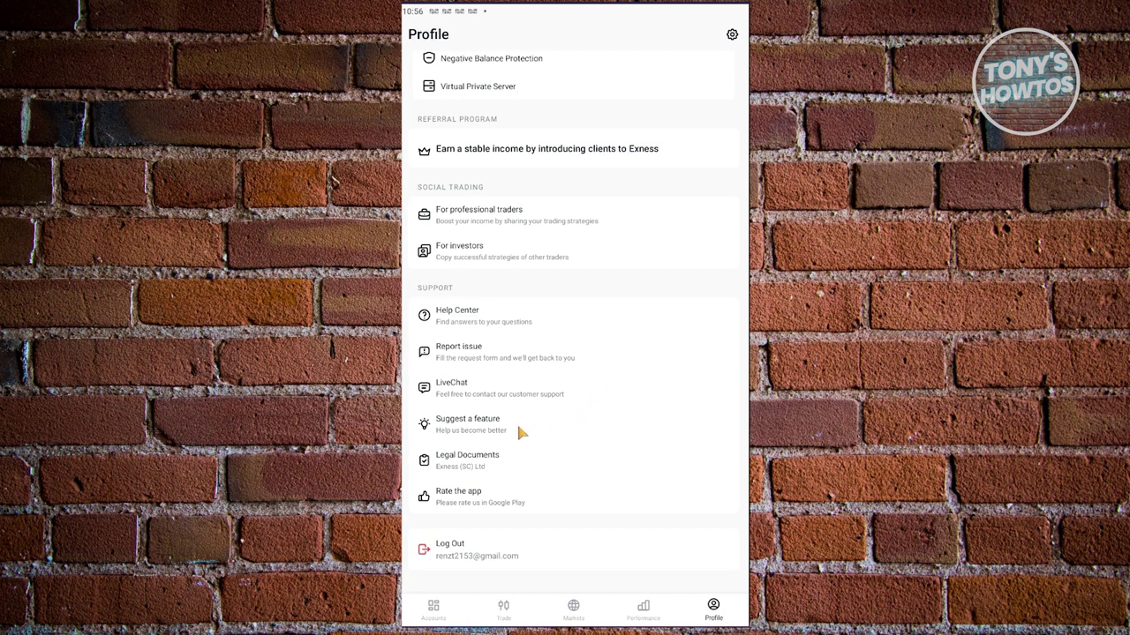
{"action": "scroll", "coordinate": [560, 523], "scroll_direction": "up", "scroll_amount": 3}
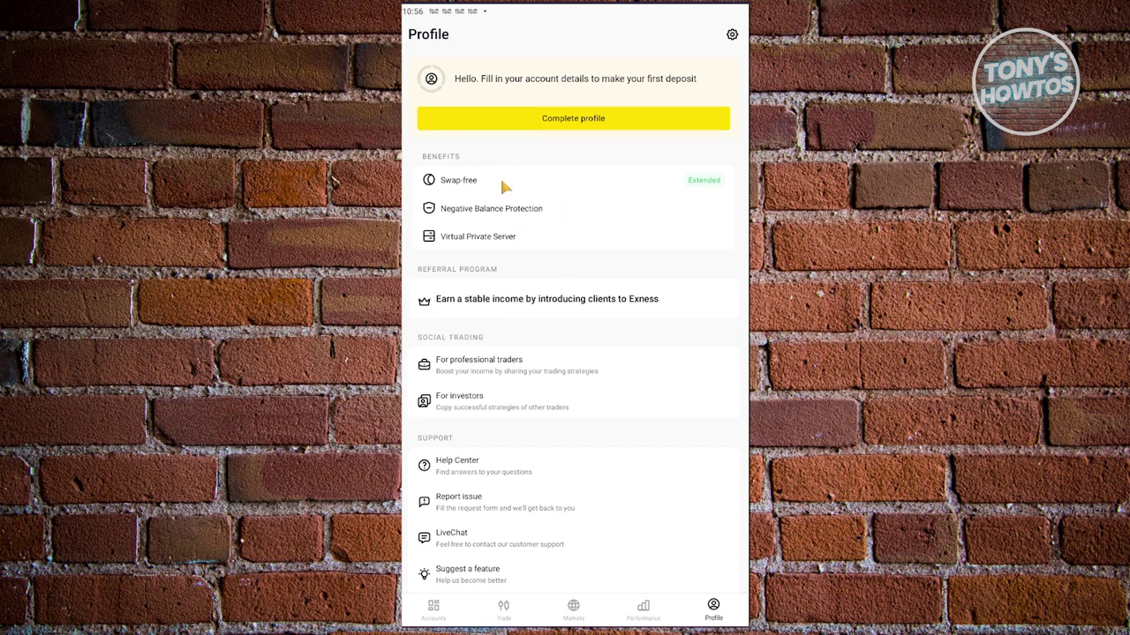
{"action": "left_click_drag", "start_coordinate": [518, 188], "coordinate": [648, 292]}
{"action": "left_click", "coordinate": [529, 371]}
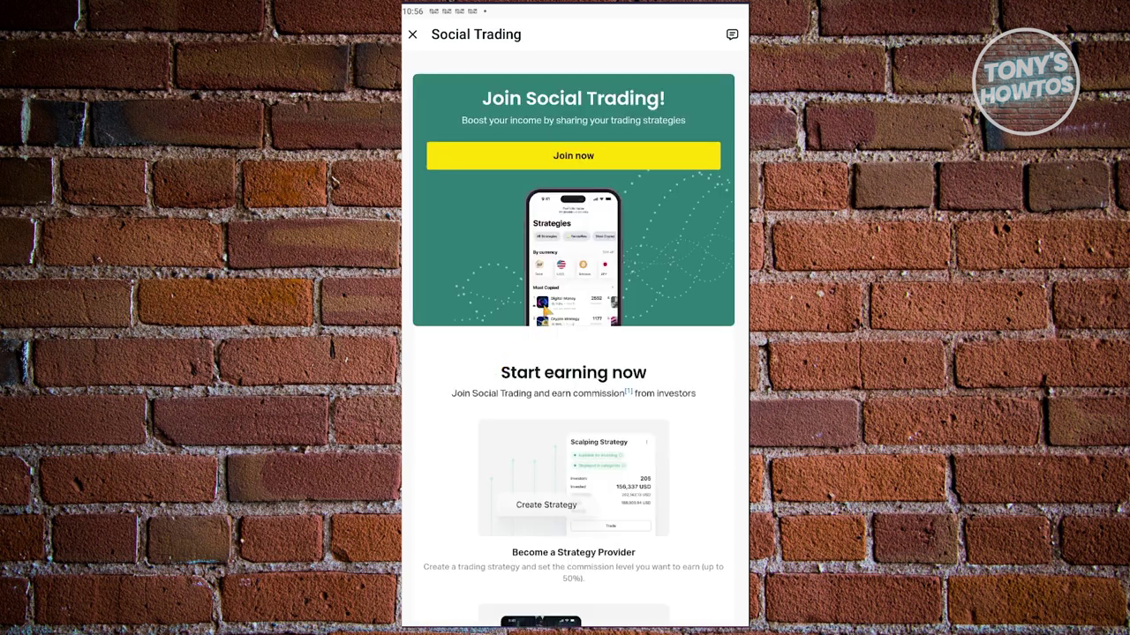
{"action": "left_click", "coordinate": [415, 34]}
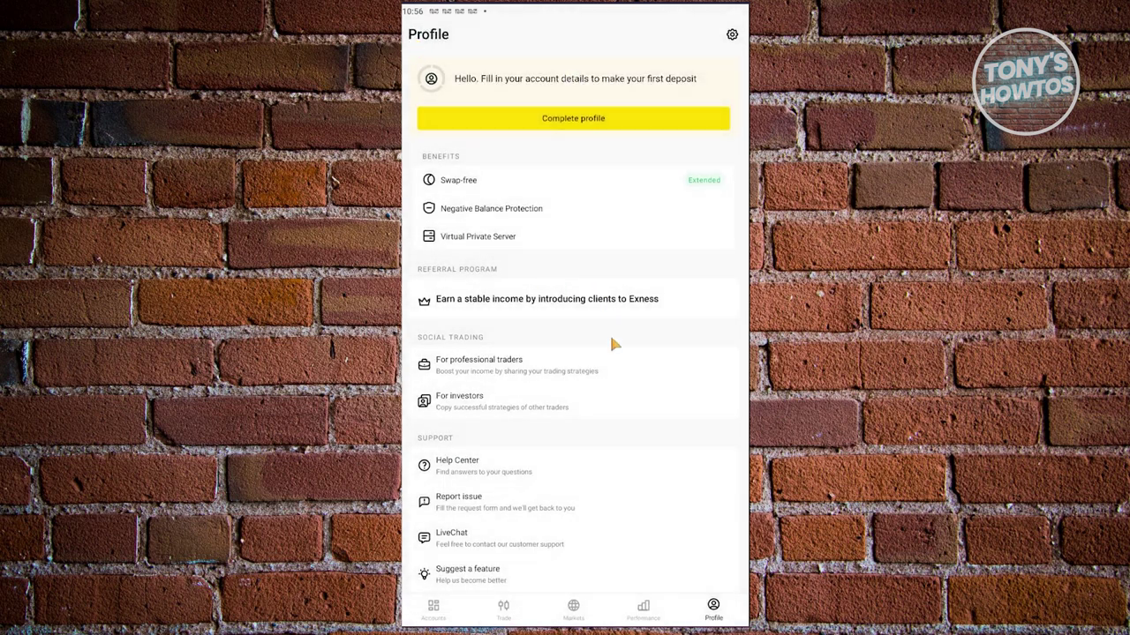